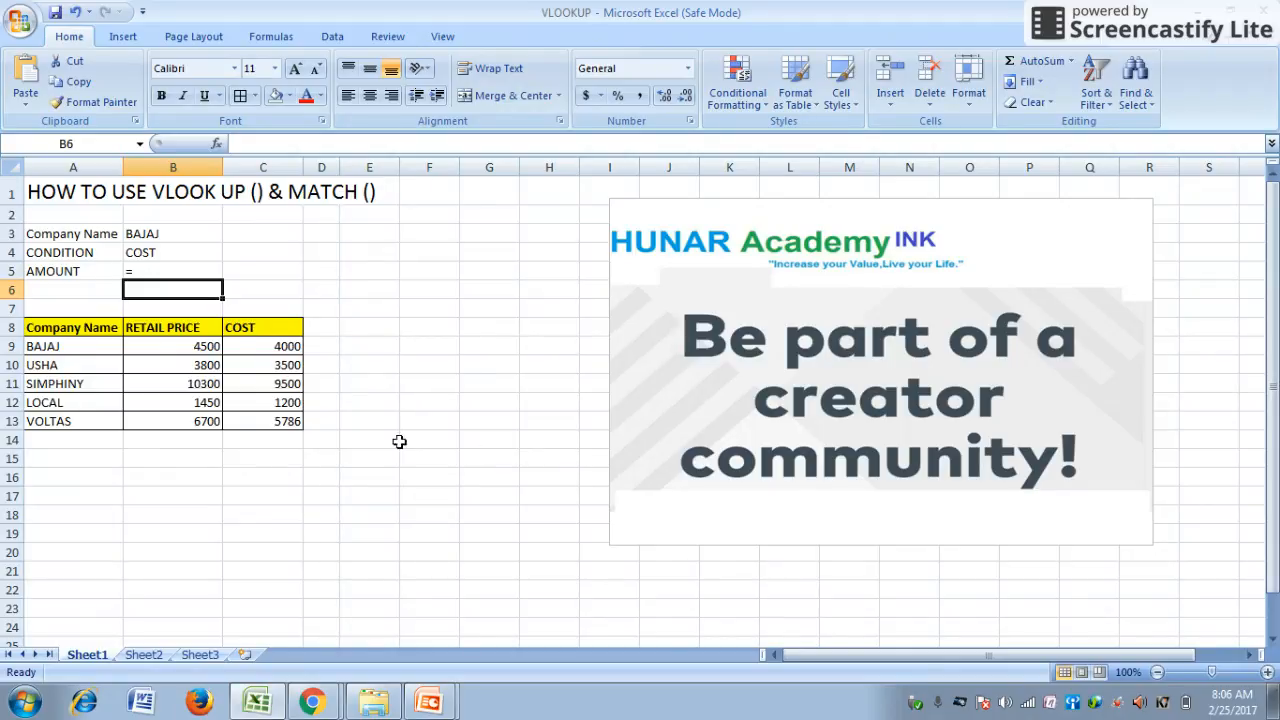
Step: Examine the company price table in A8:C13 and the company name and condition fields in rows 3 and 4
click(88, 330)
drag(88, 330, 258, 421)
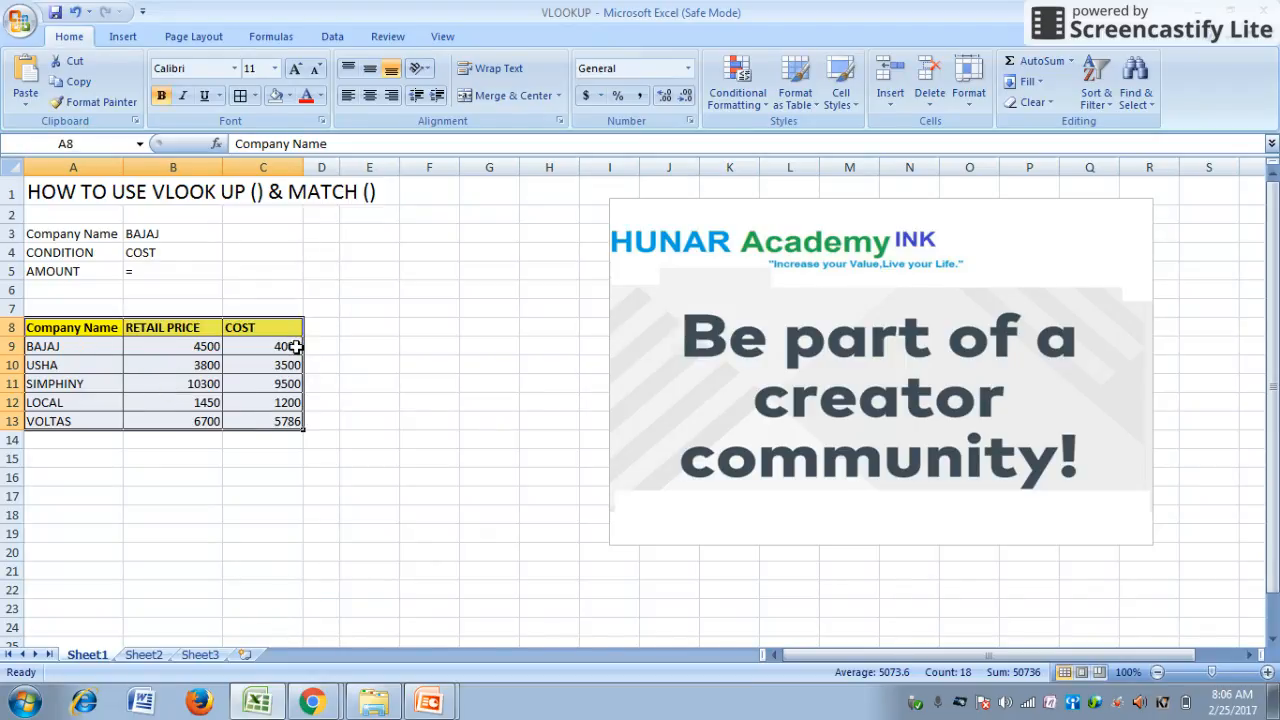
click(110, 360)
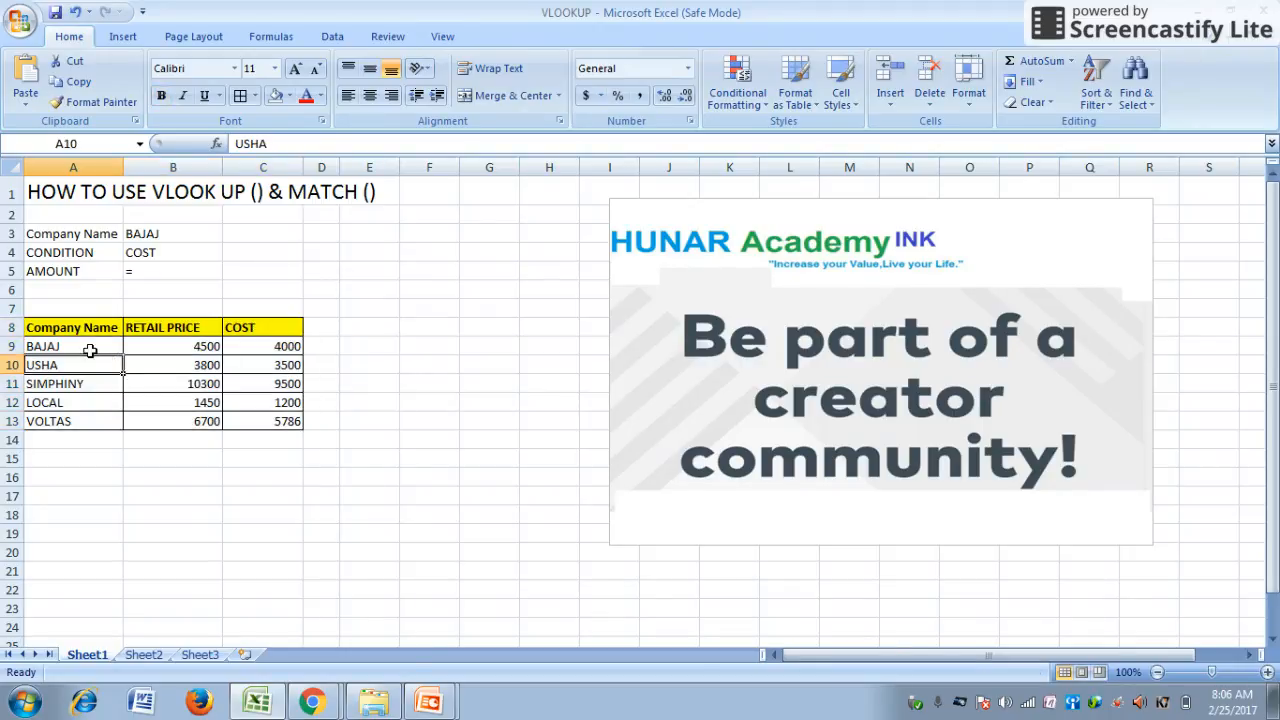
click(86, 347)
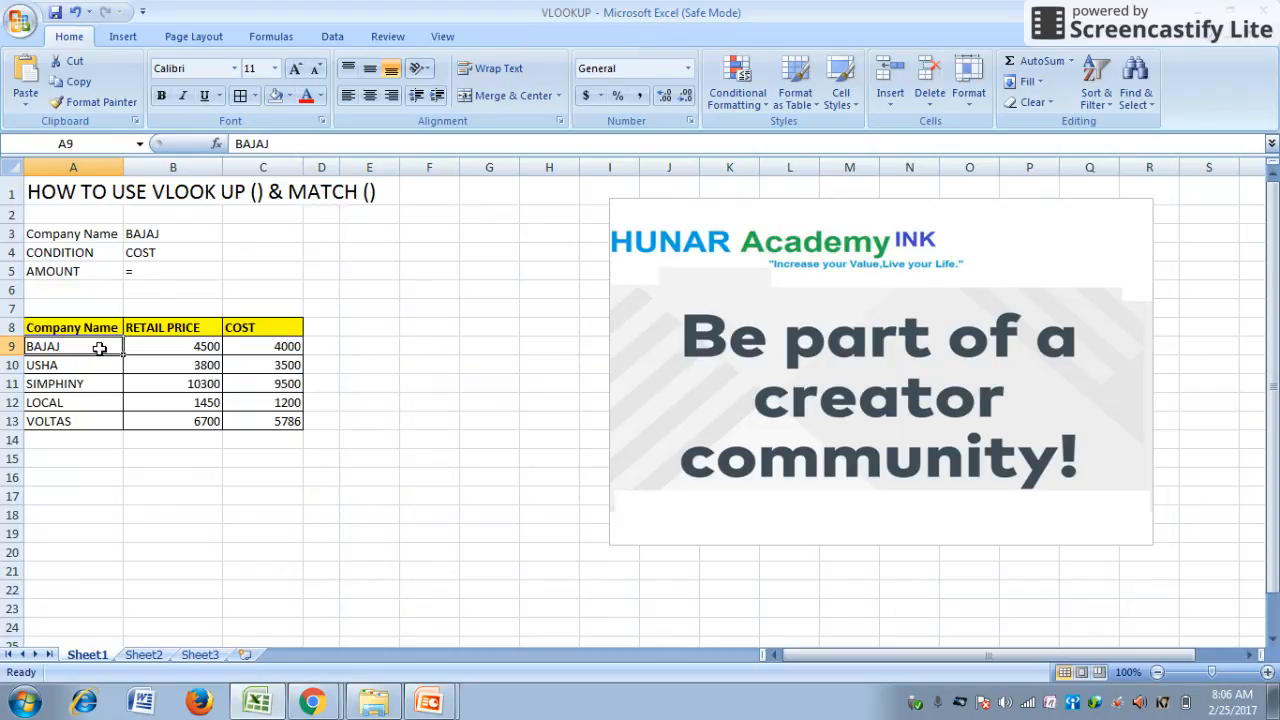
click(159, 331)
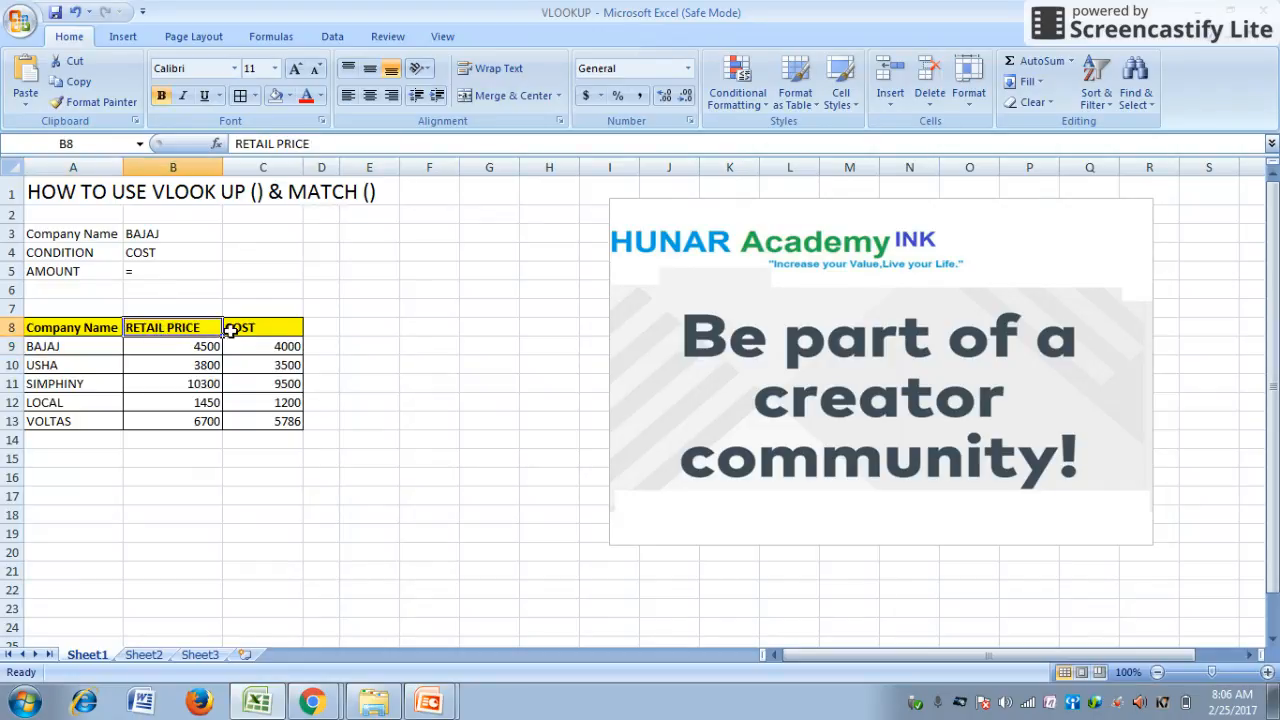
click(231, 331)
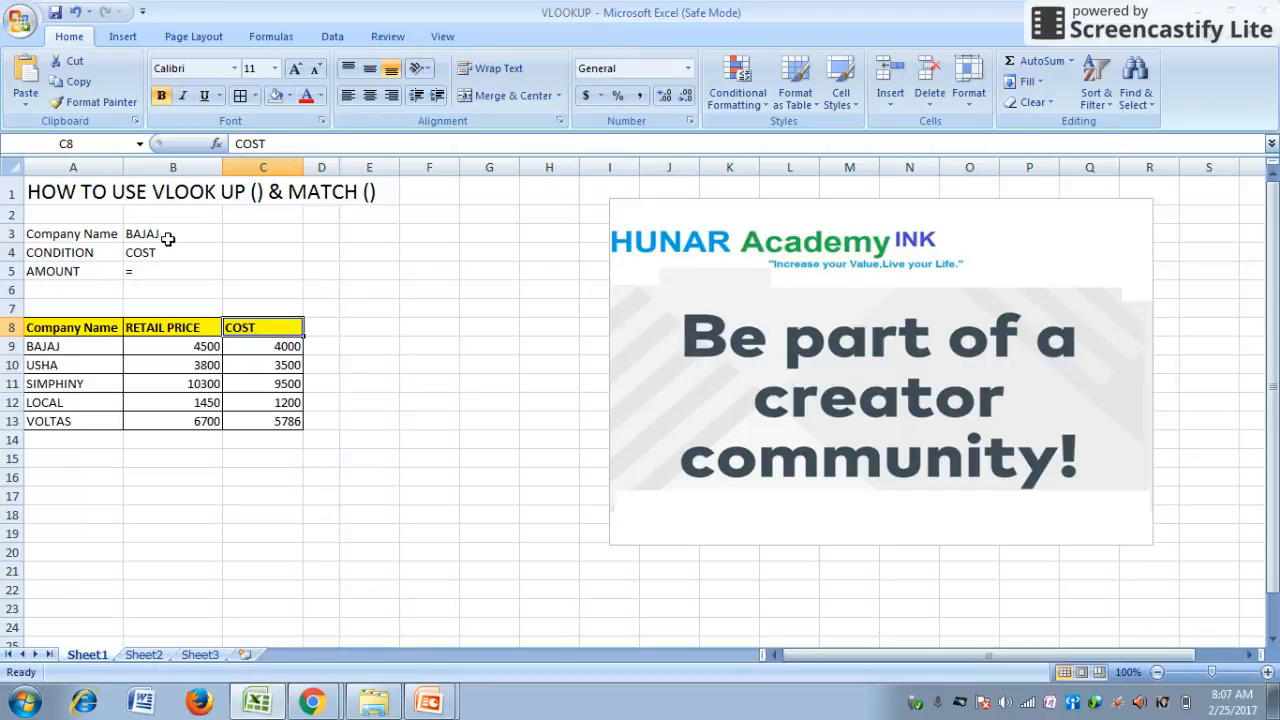
click(102, 240)
click(140, 235)
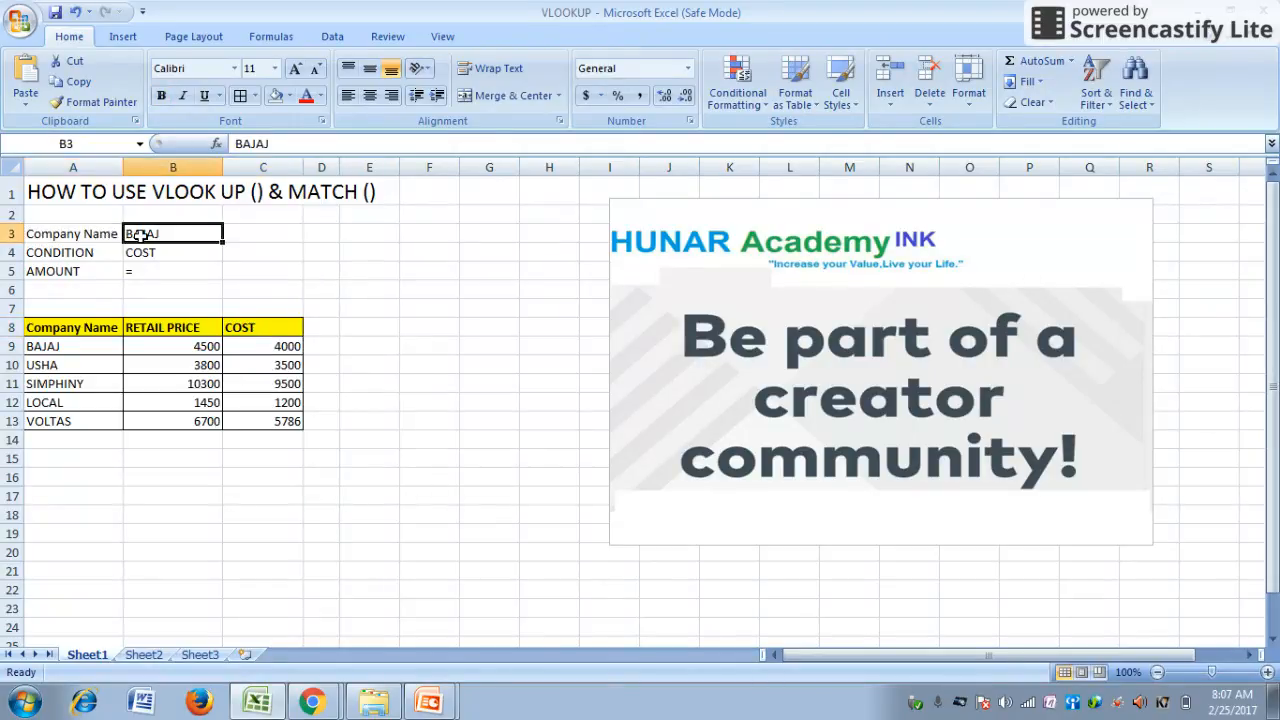
click(87, 254)
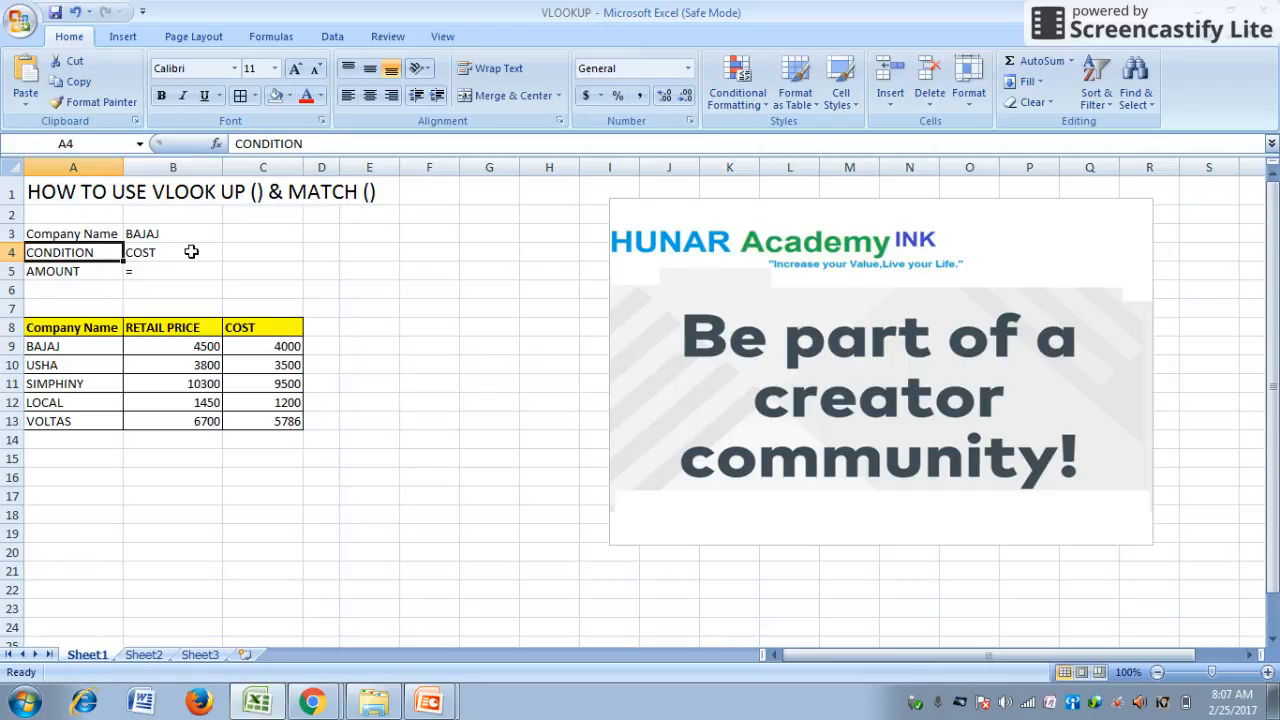
Step: Begin a VLOOKUP formula in the AMOUNT cell B5 with B3 as lookup value and A8:C13 as table array
click(161, 272)
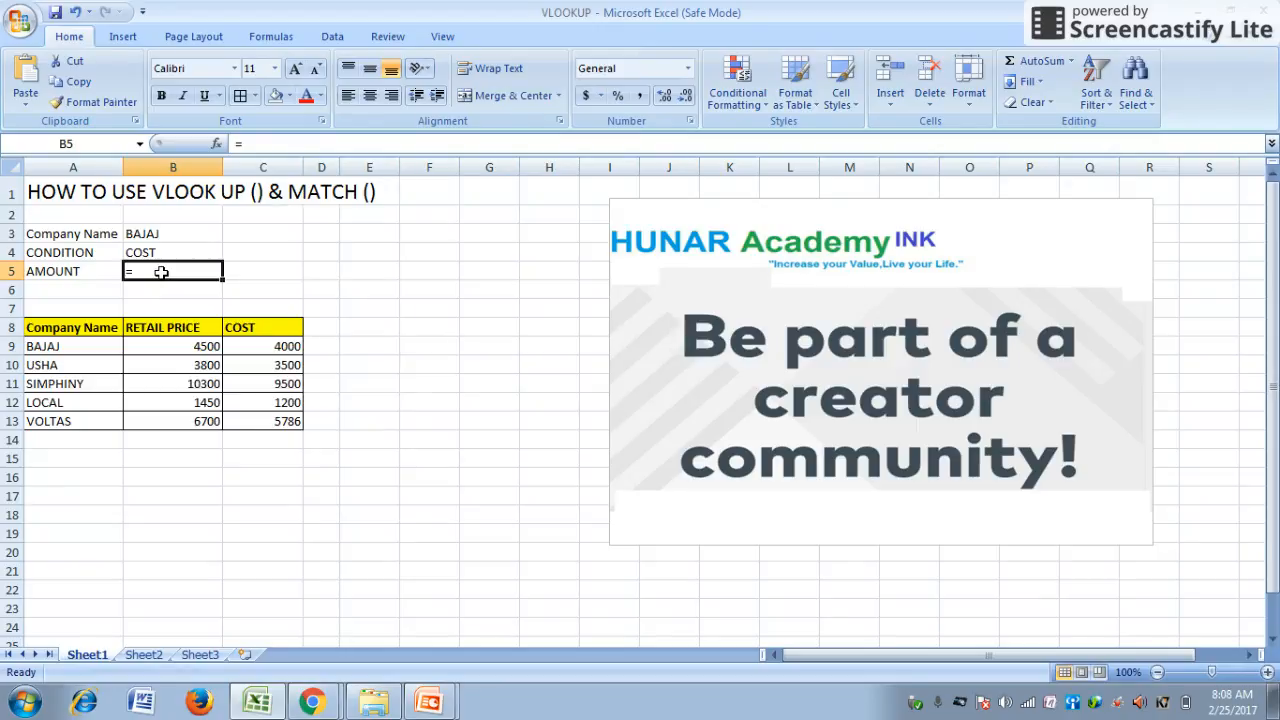
double_click(162, 272)
text(V)
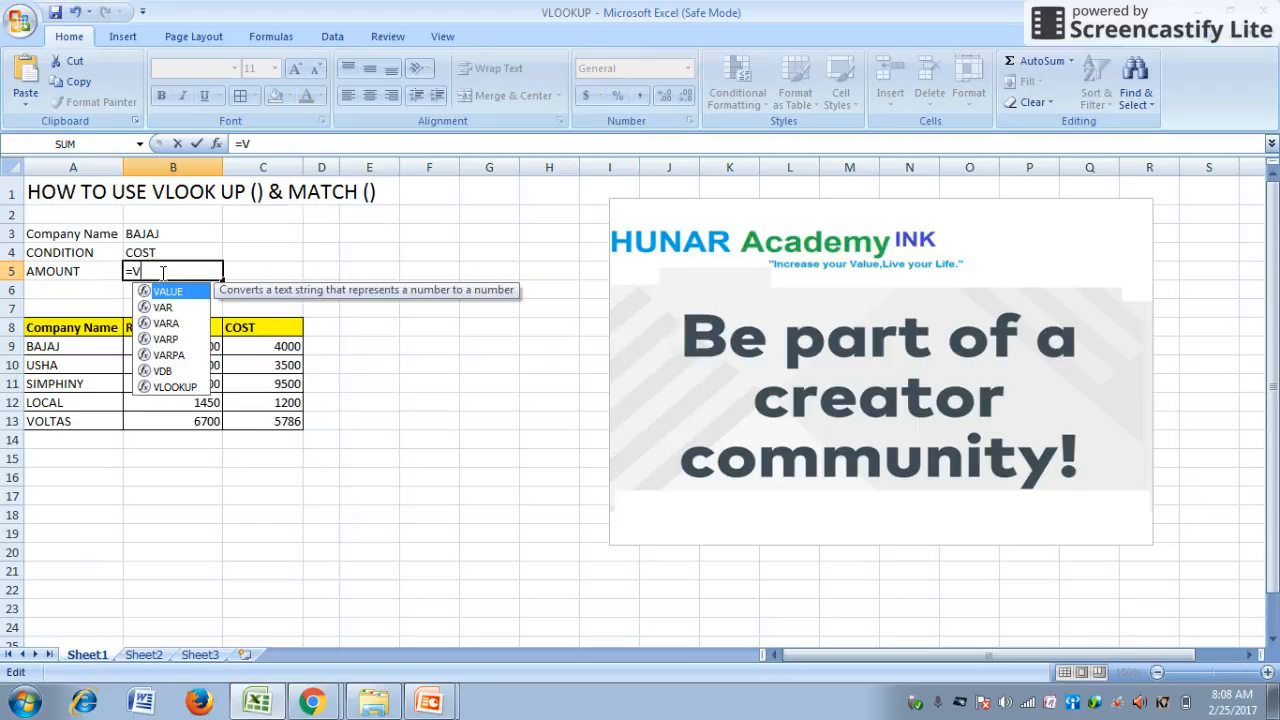
text(LOO)
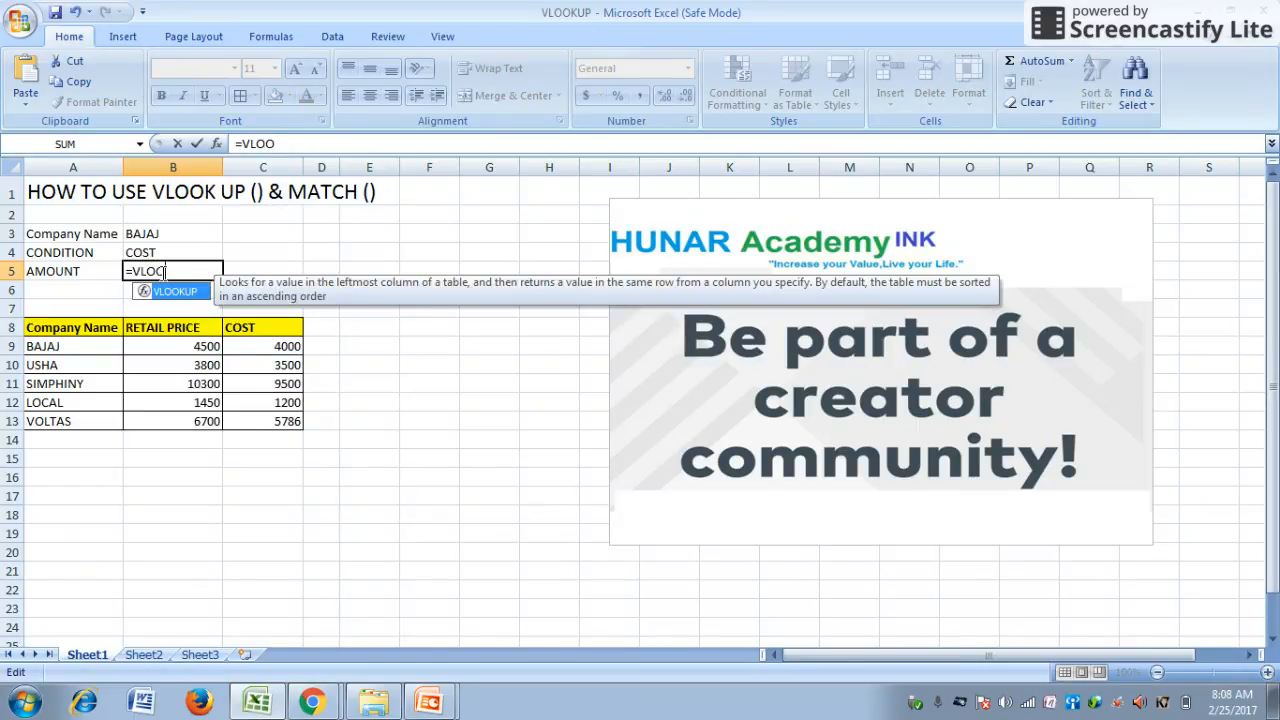
text(KUP()
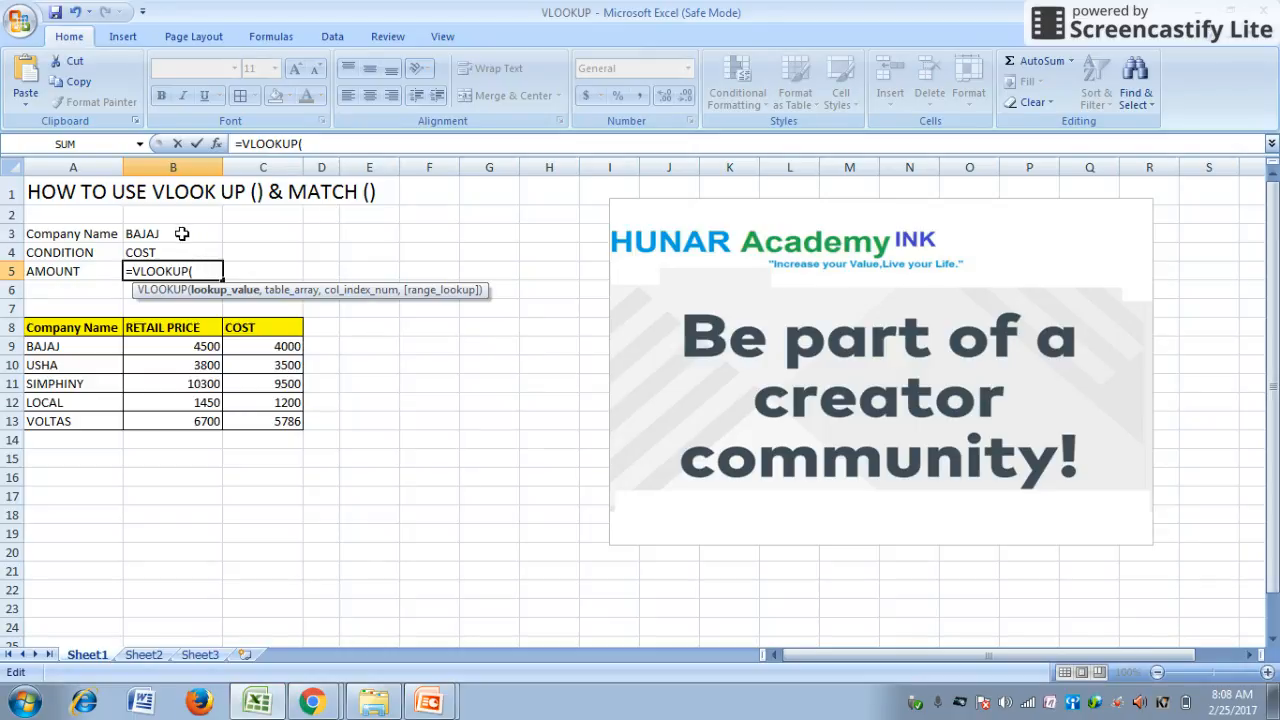
click(182, 233)
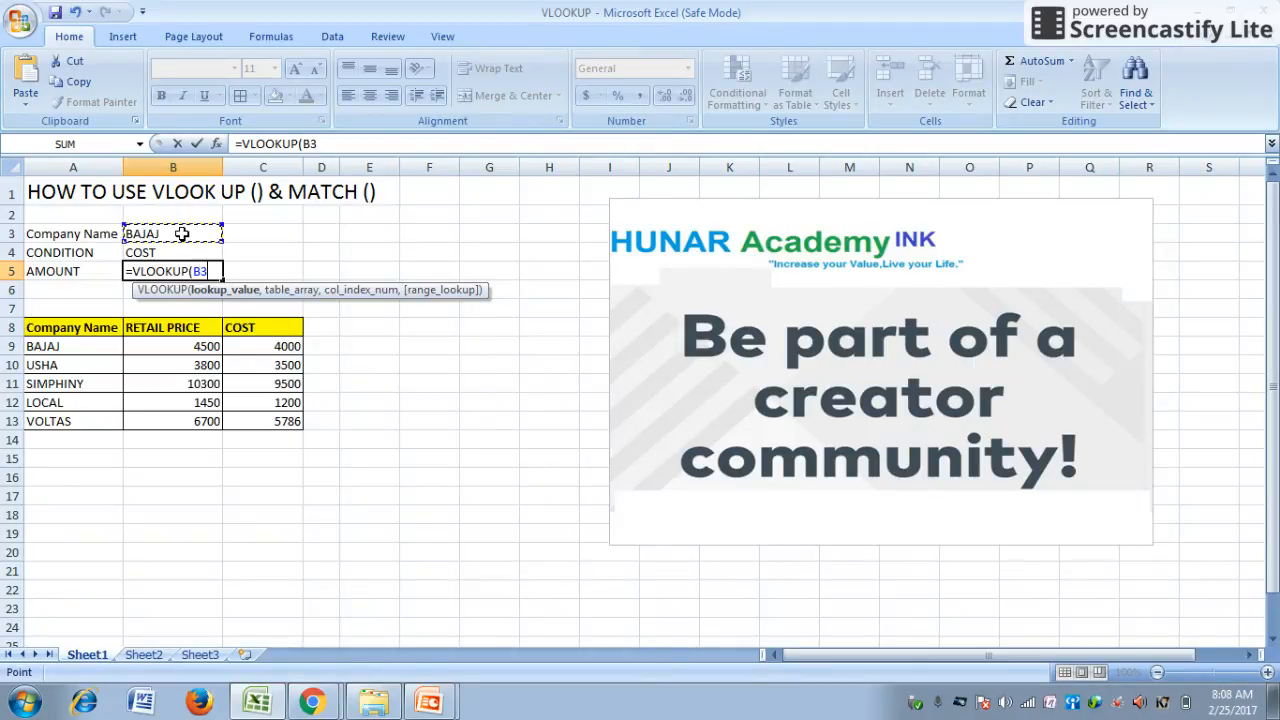
text(,)
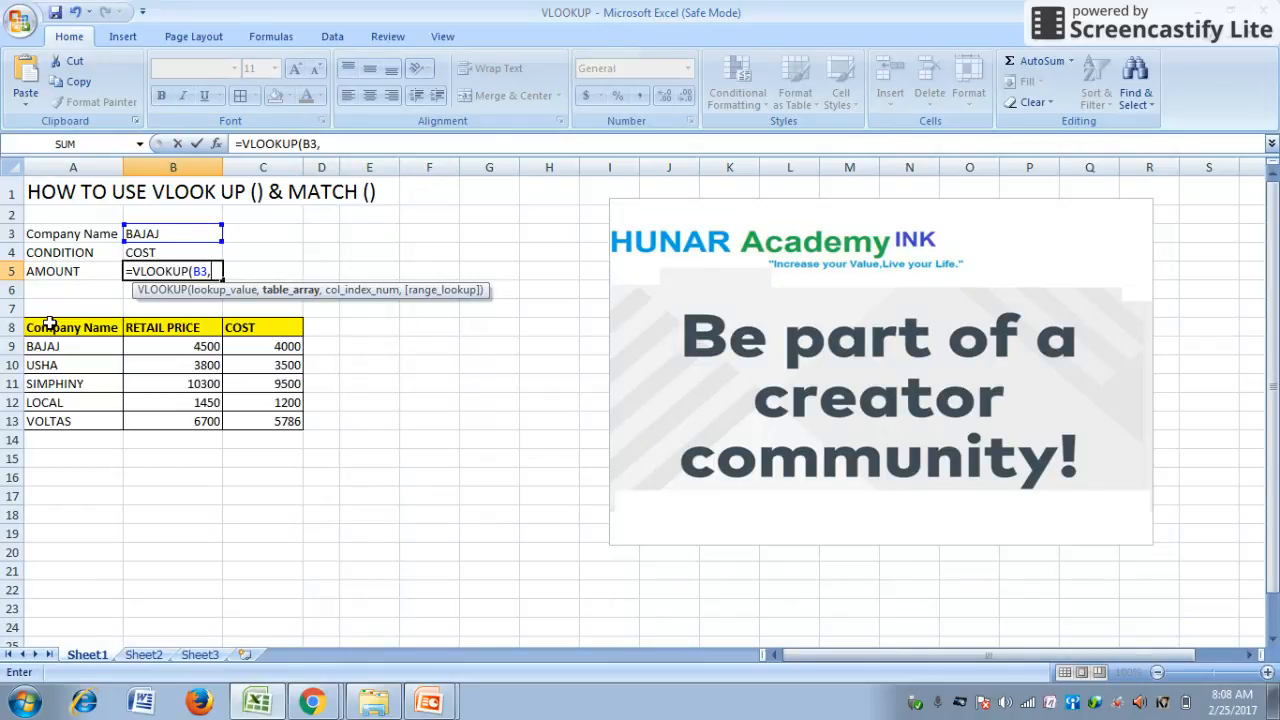
drag(49, 323, 265, 415)
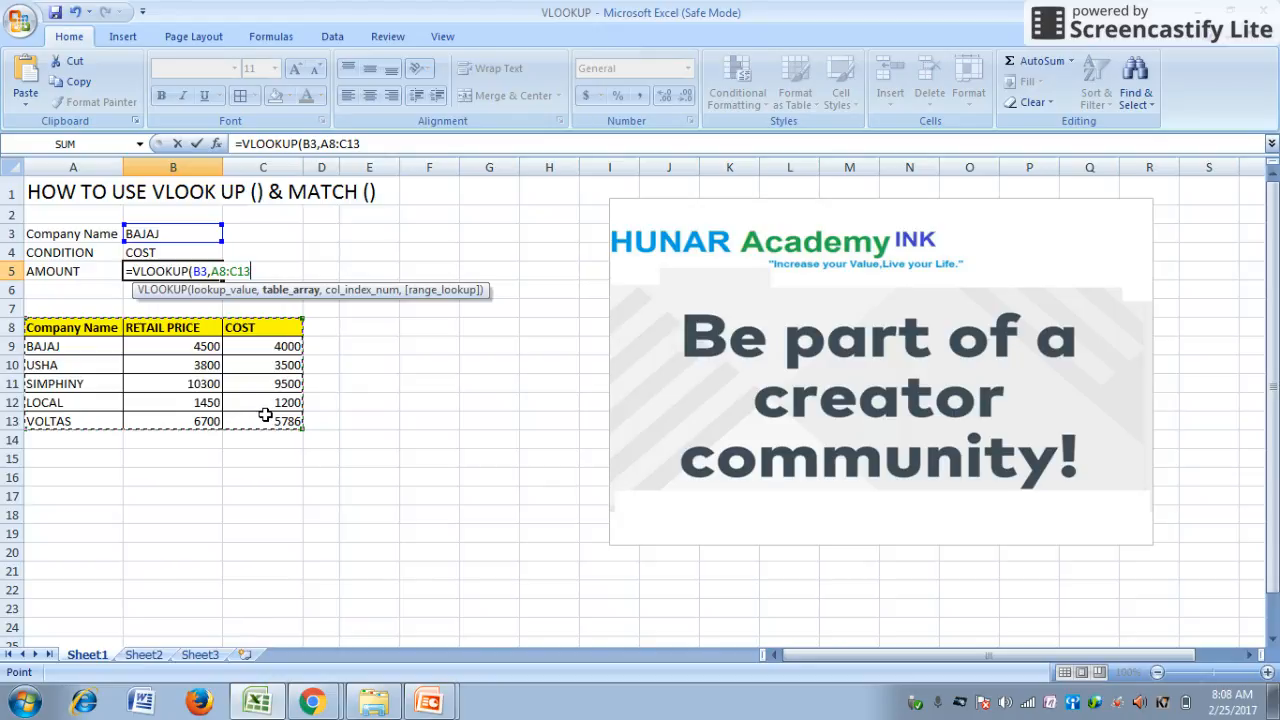
text(,)
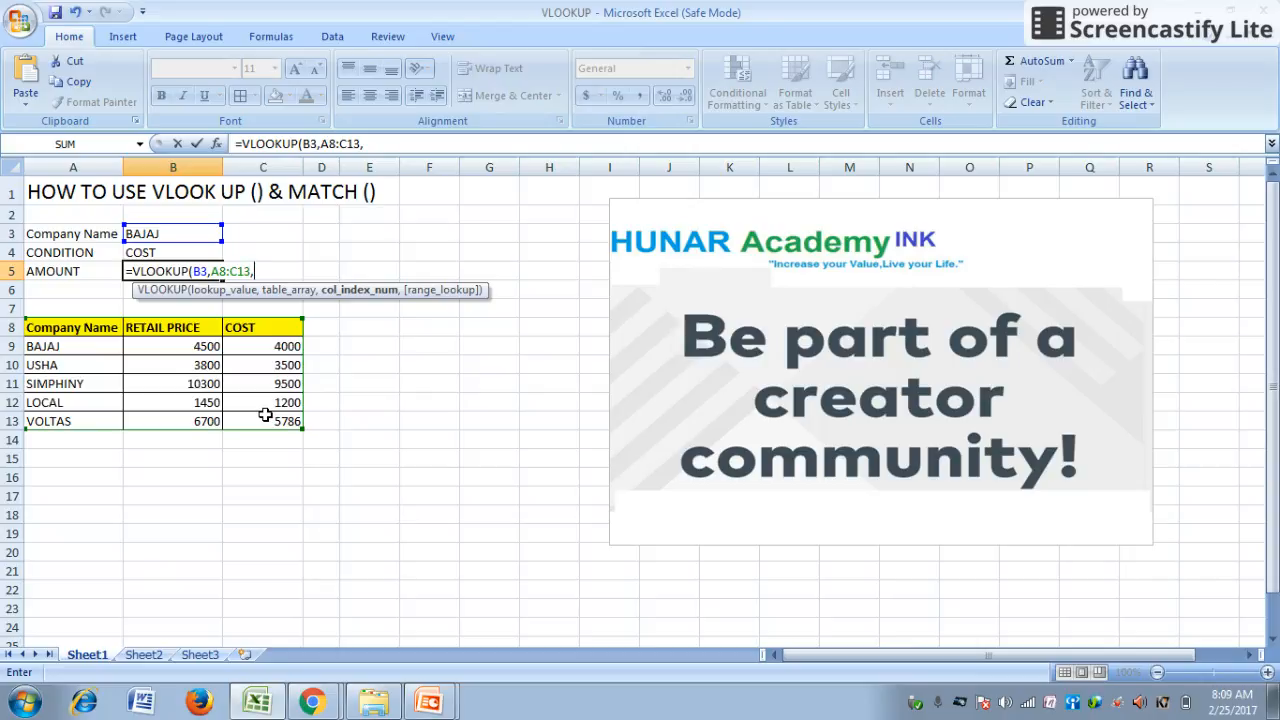
Step: Add MATCH(B4,A8:C8,0) as the column index argument of the VLOOKUP formula
text(MA)
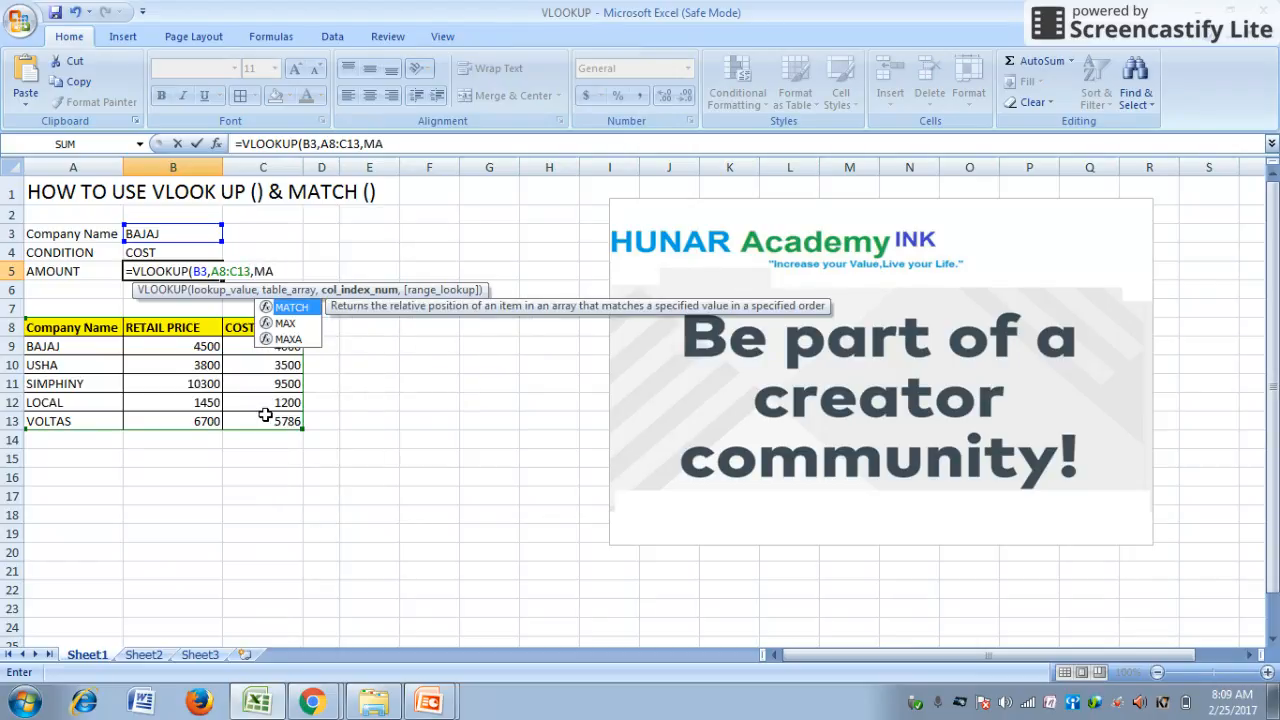
text(TCH)
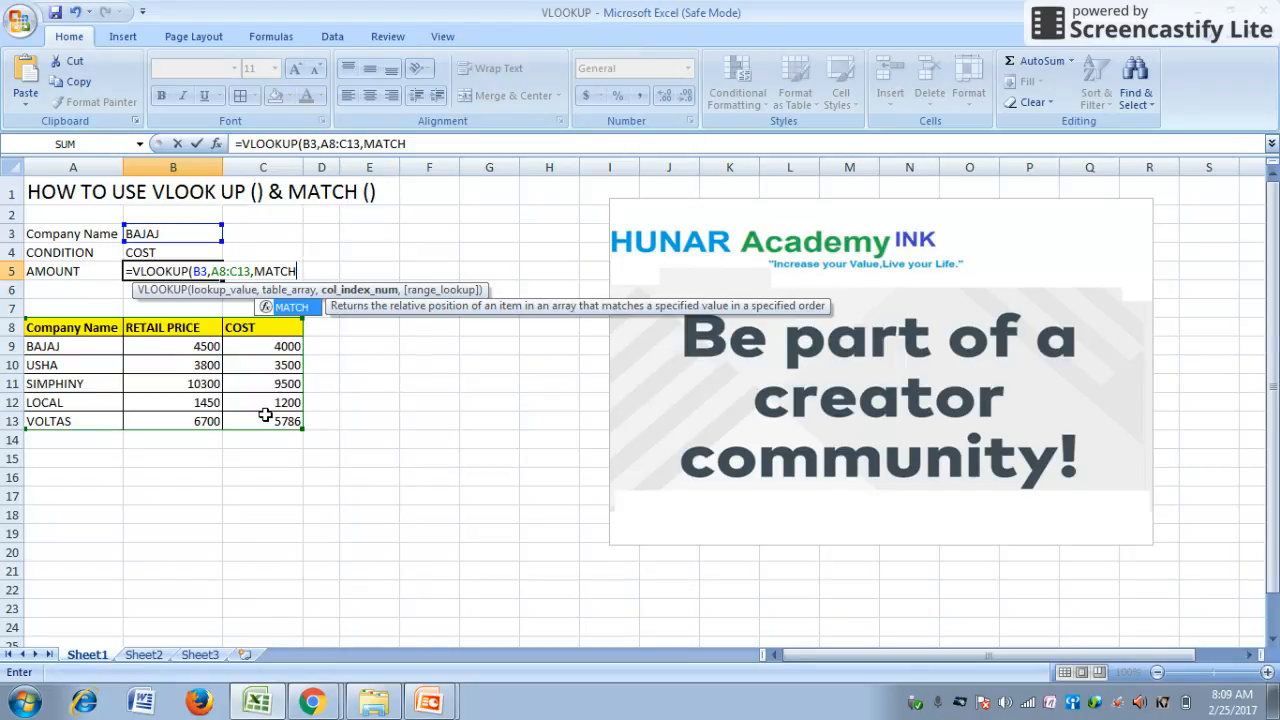
text(()
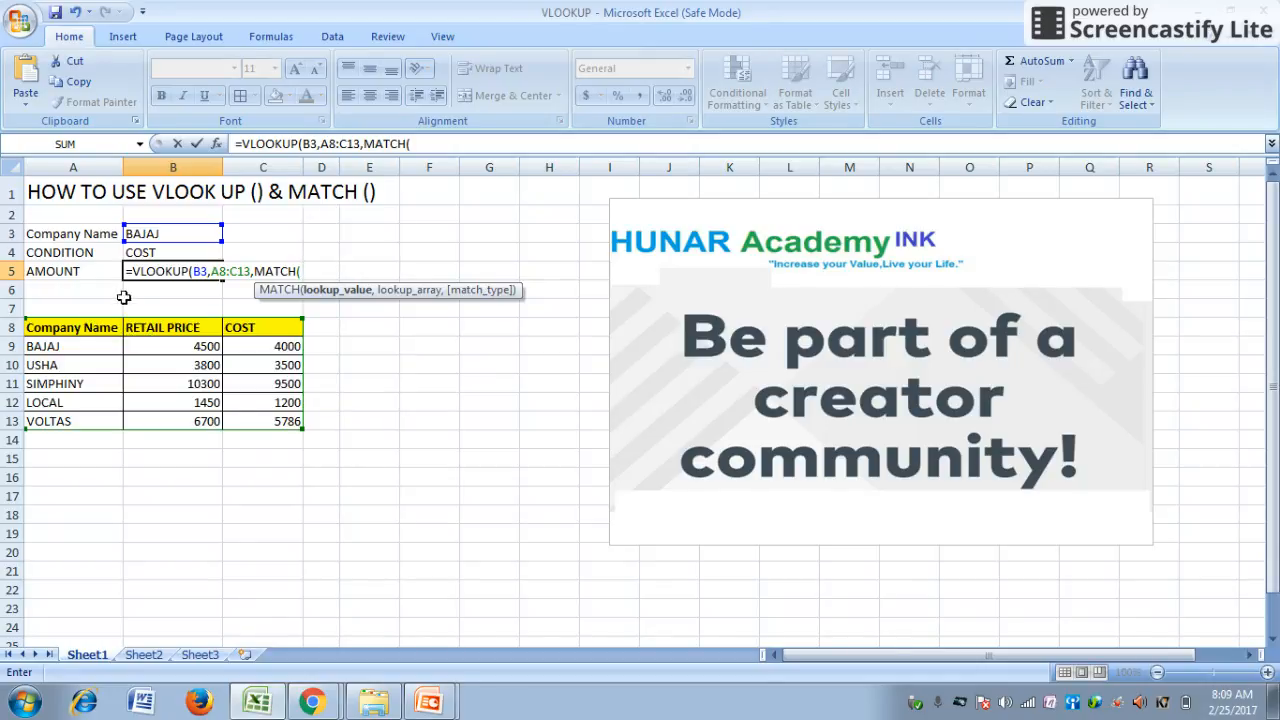
click(165, 252)
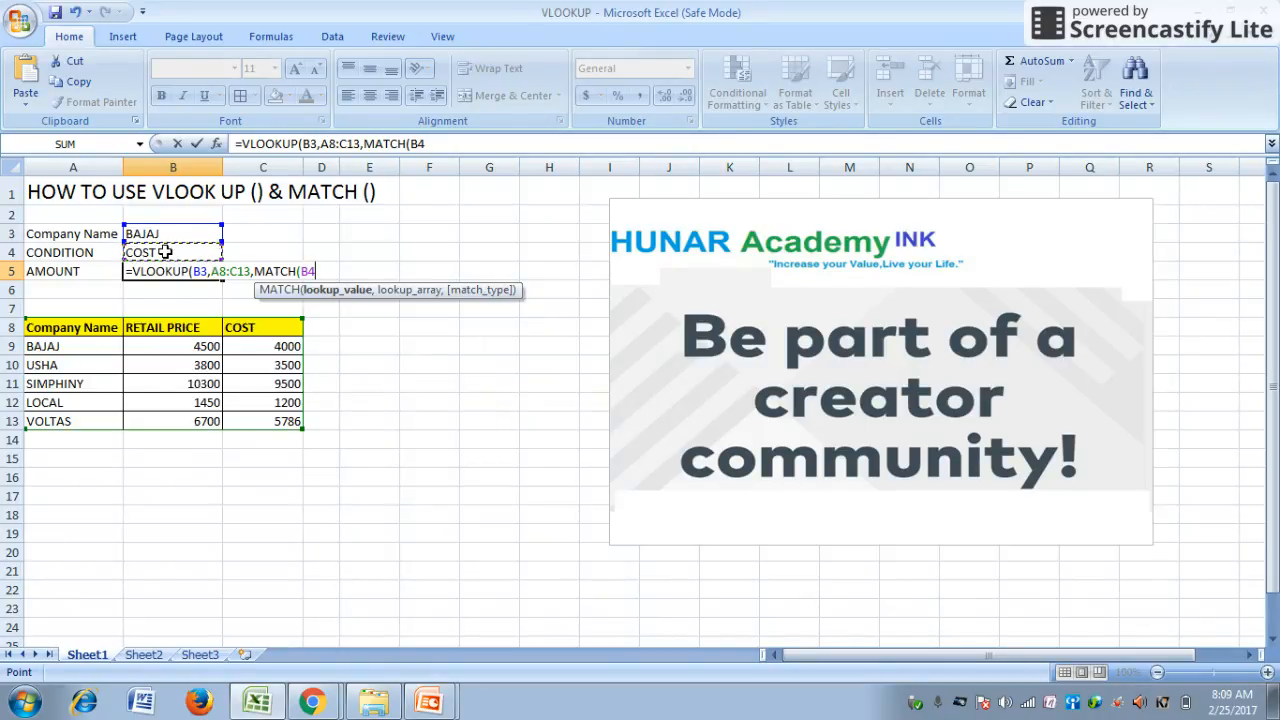
text(,)
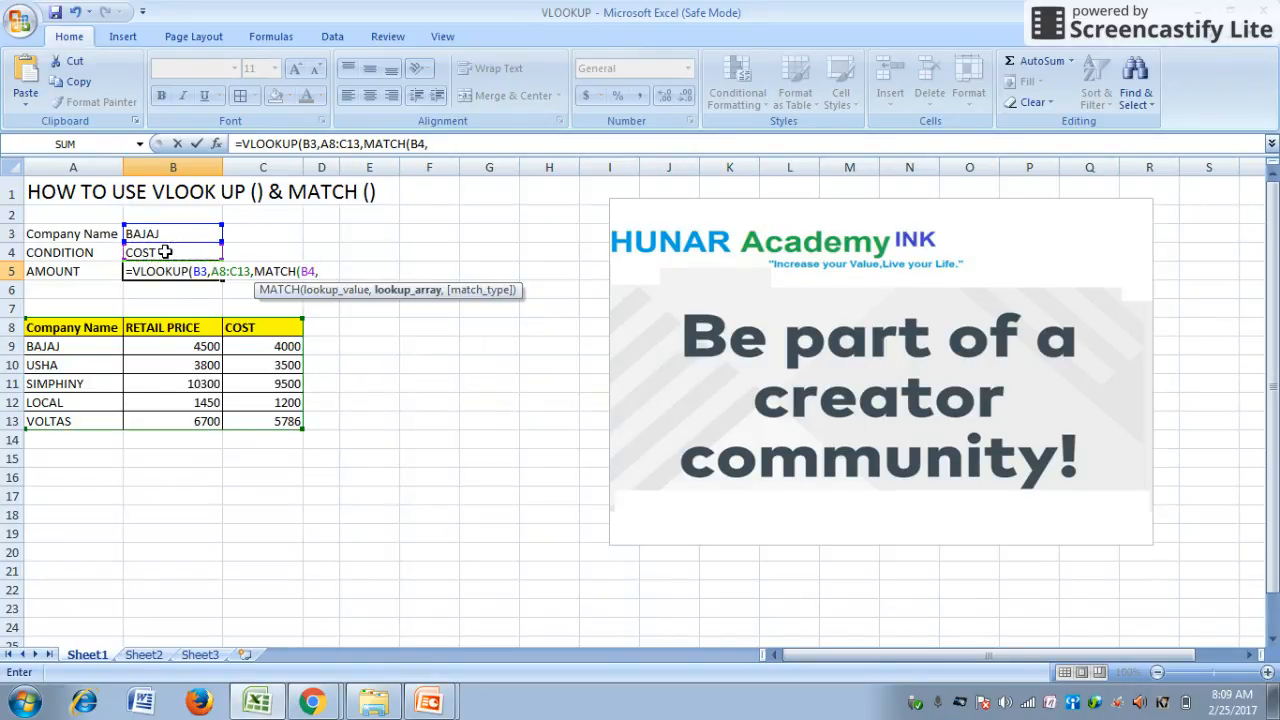
click(65, 329)
drag(68, 329, 240, 325)
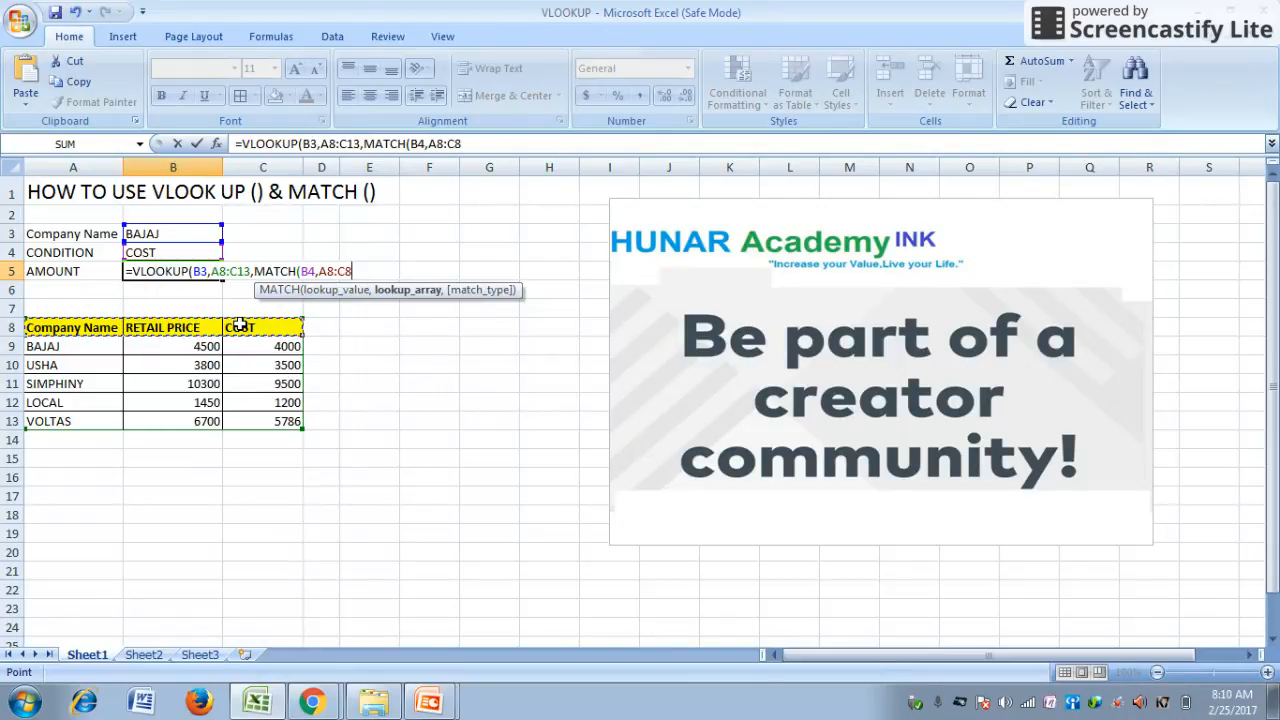
text(,)
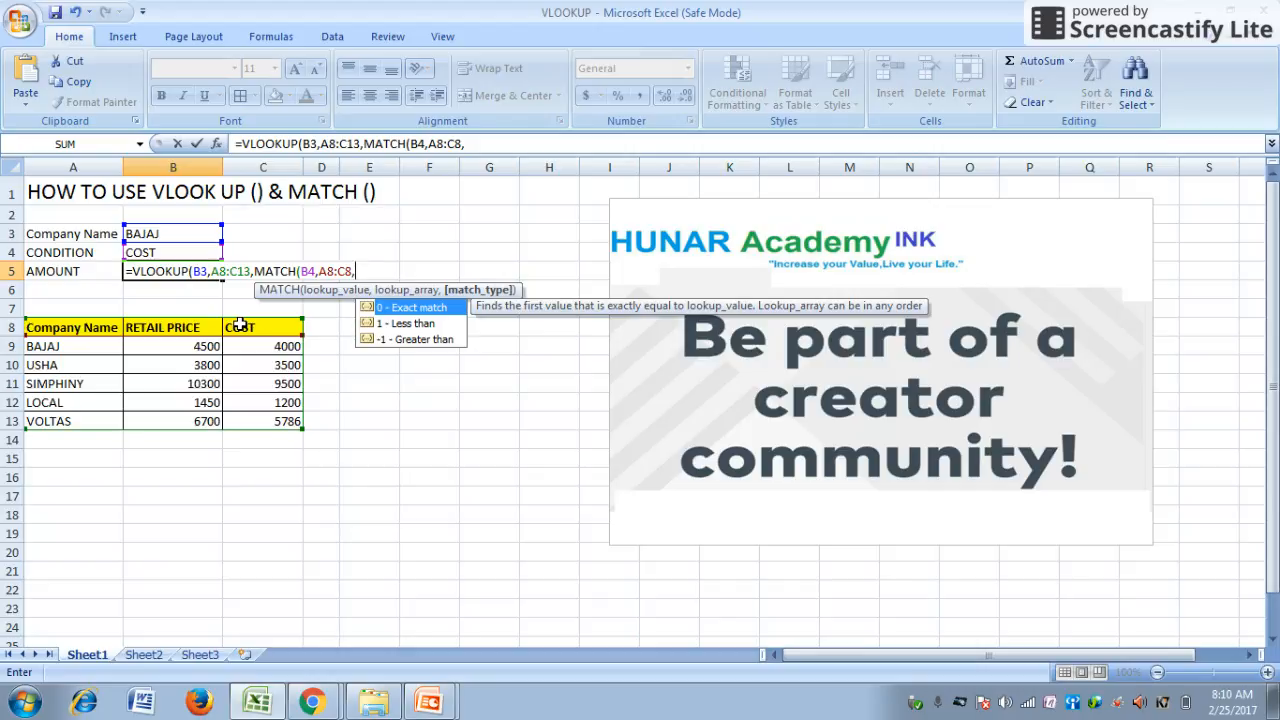
text(0)
text())
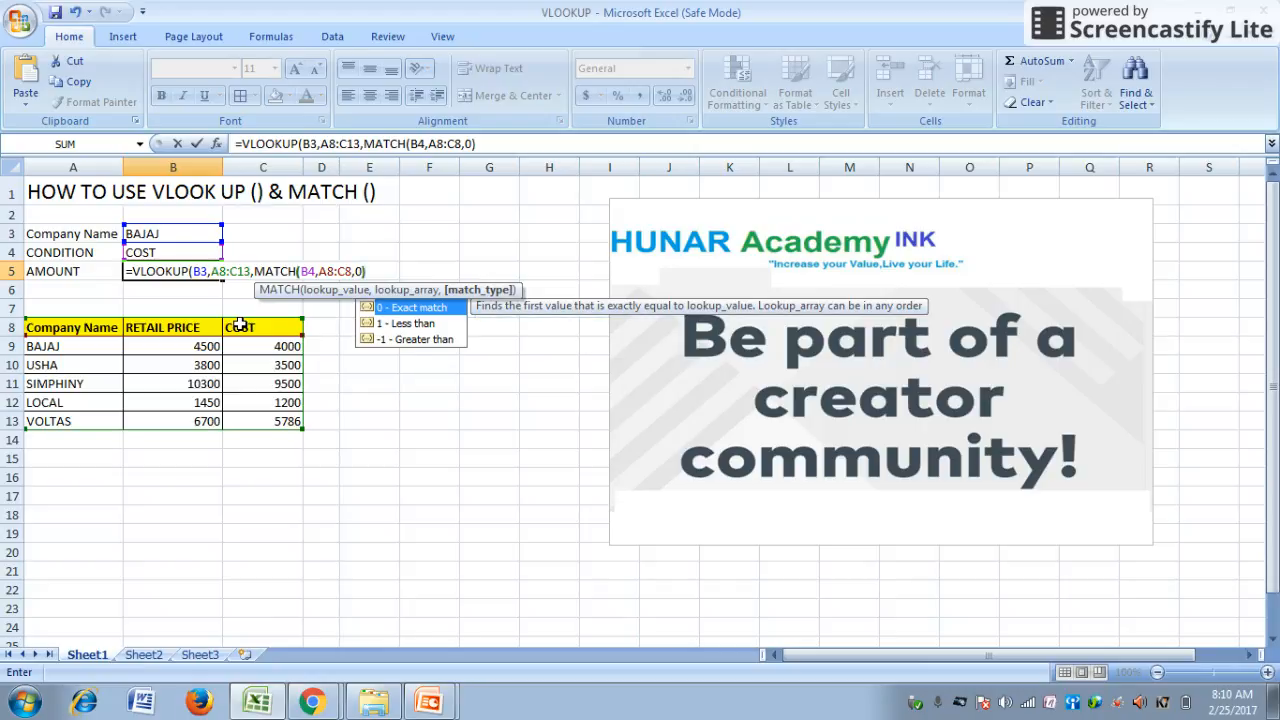
Step: Complete the VLOOKUP formula in B5 with 0 as the range lookup argument for an exact match
text(,)
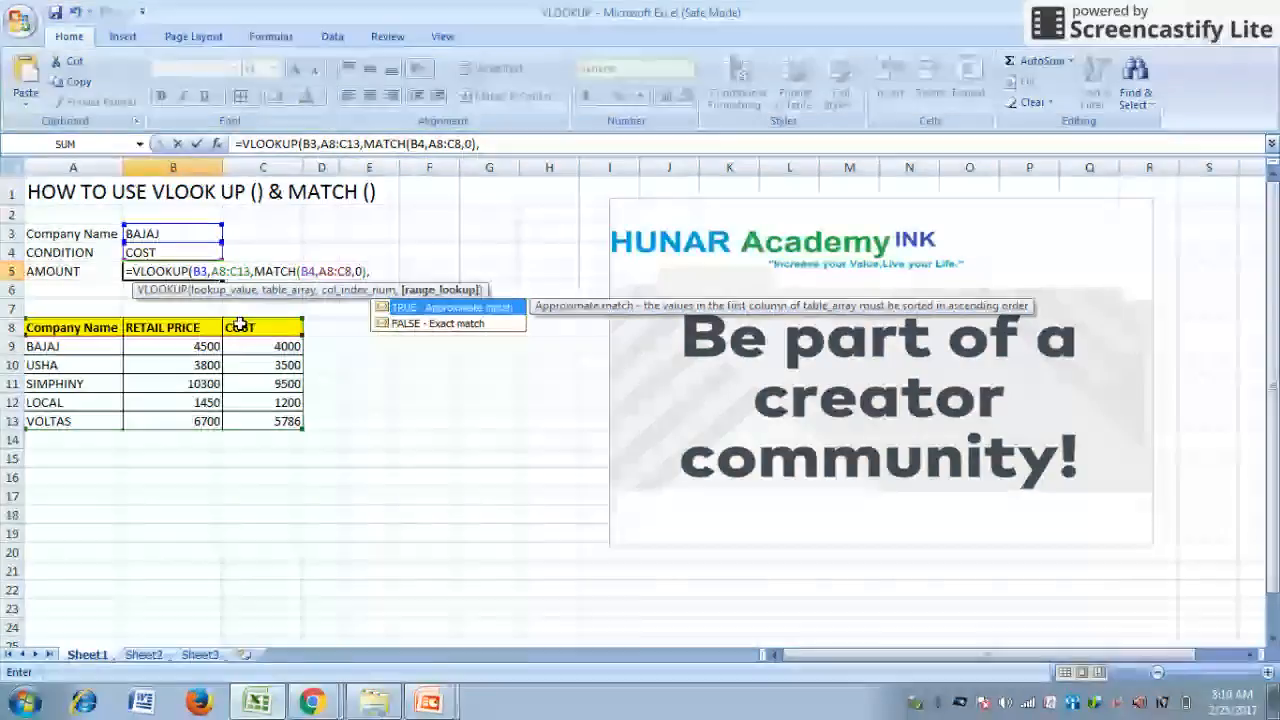
text(0)
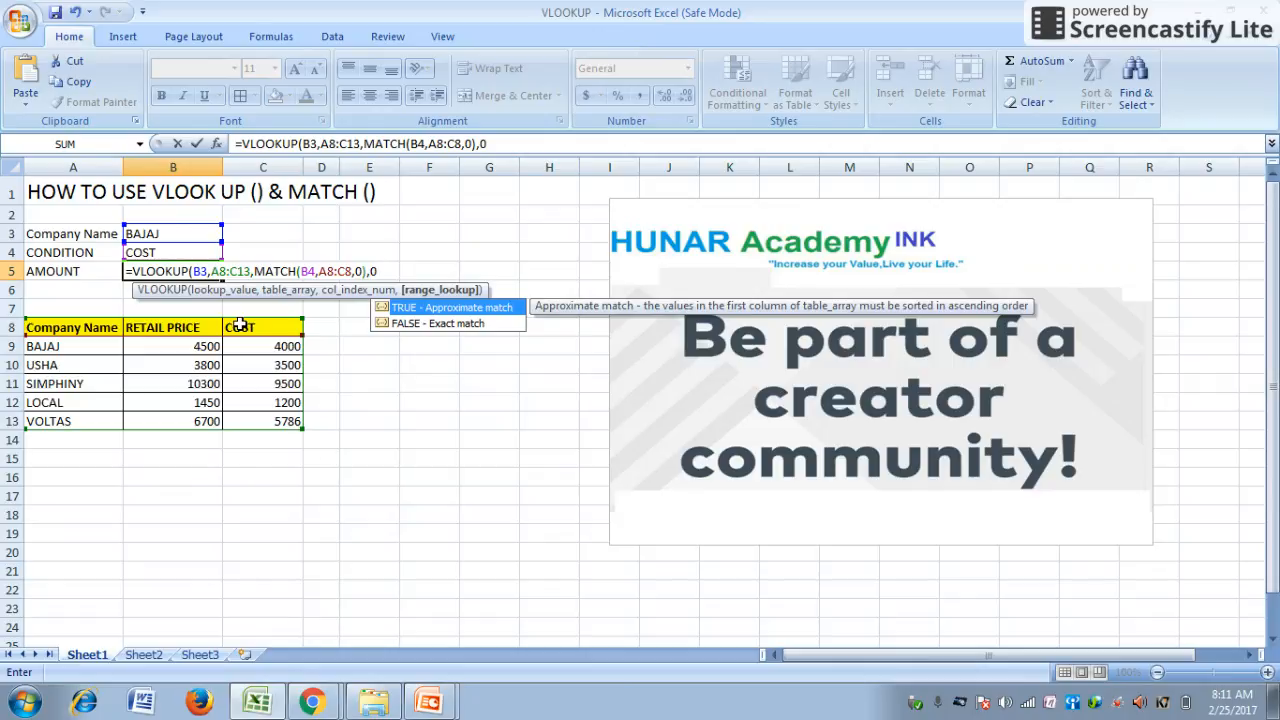
text())
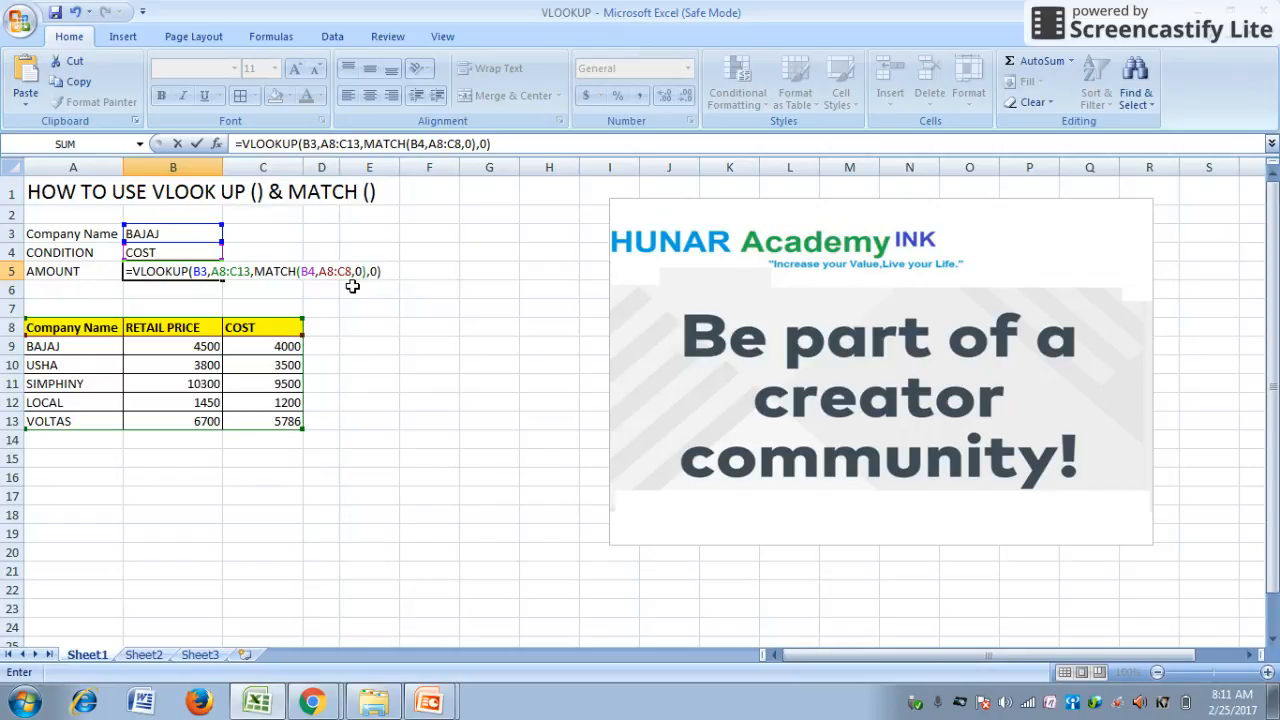
key(Return)
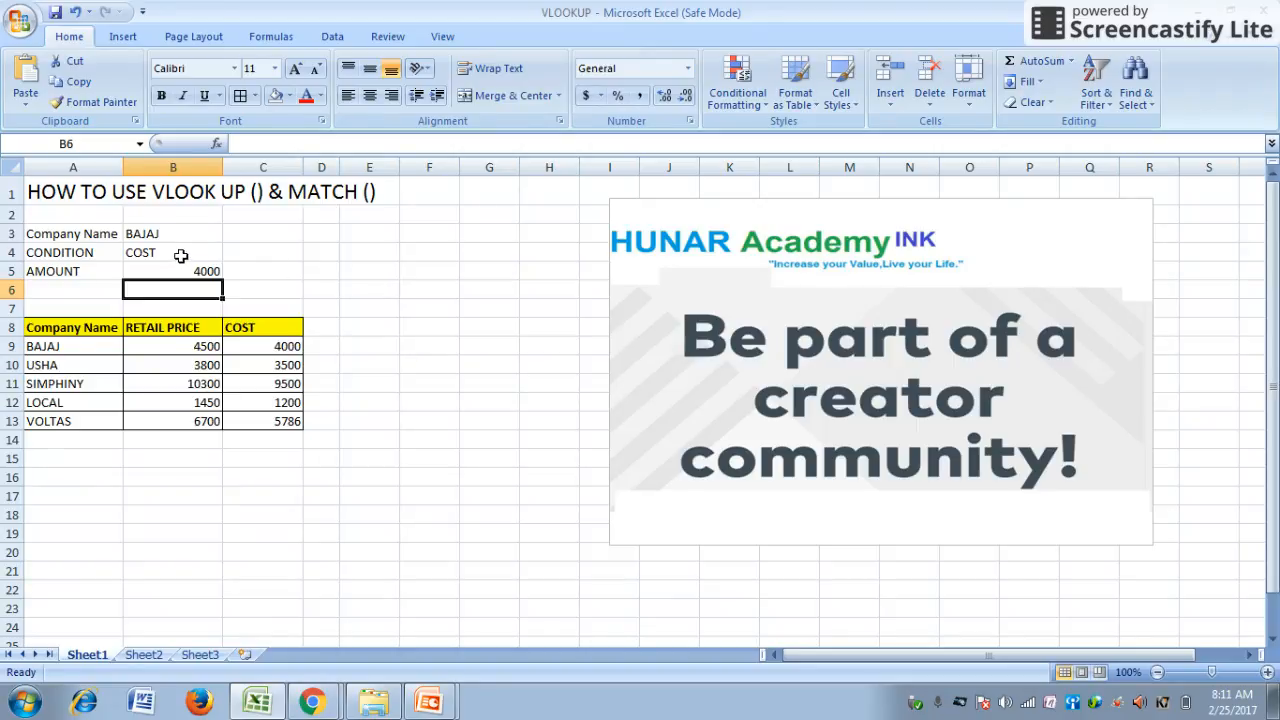
Step: Set the CONDITION in B4 to RETAIL PRICE to test the lookup formula
click(180, 255)
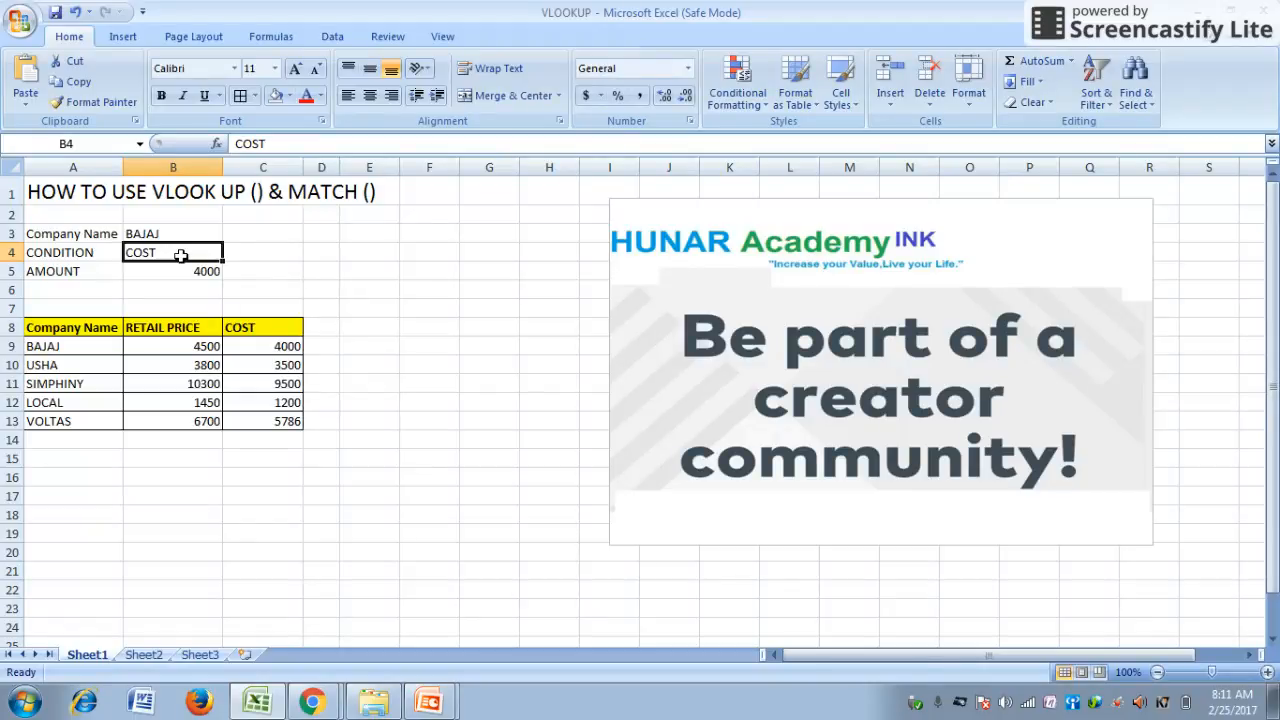
click(189, 271)
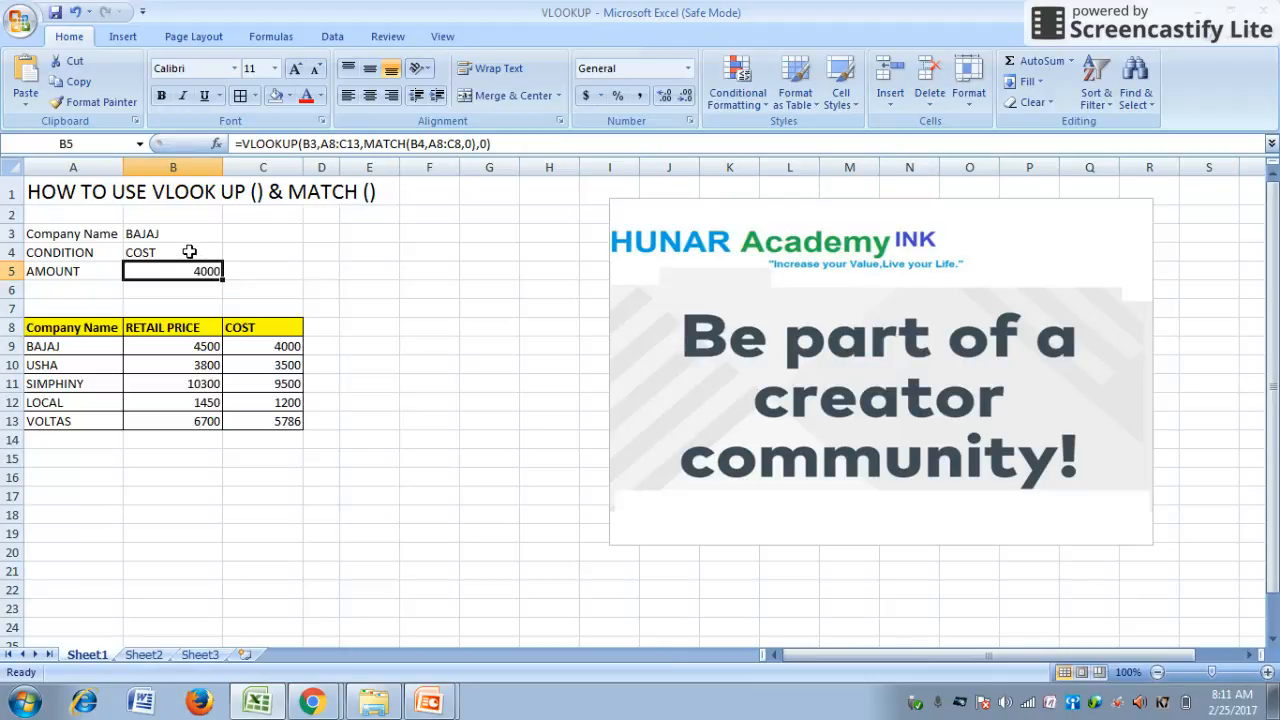
click(189, 252)
text(R)
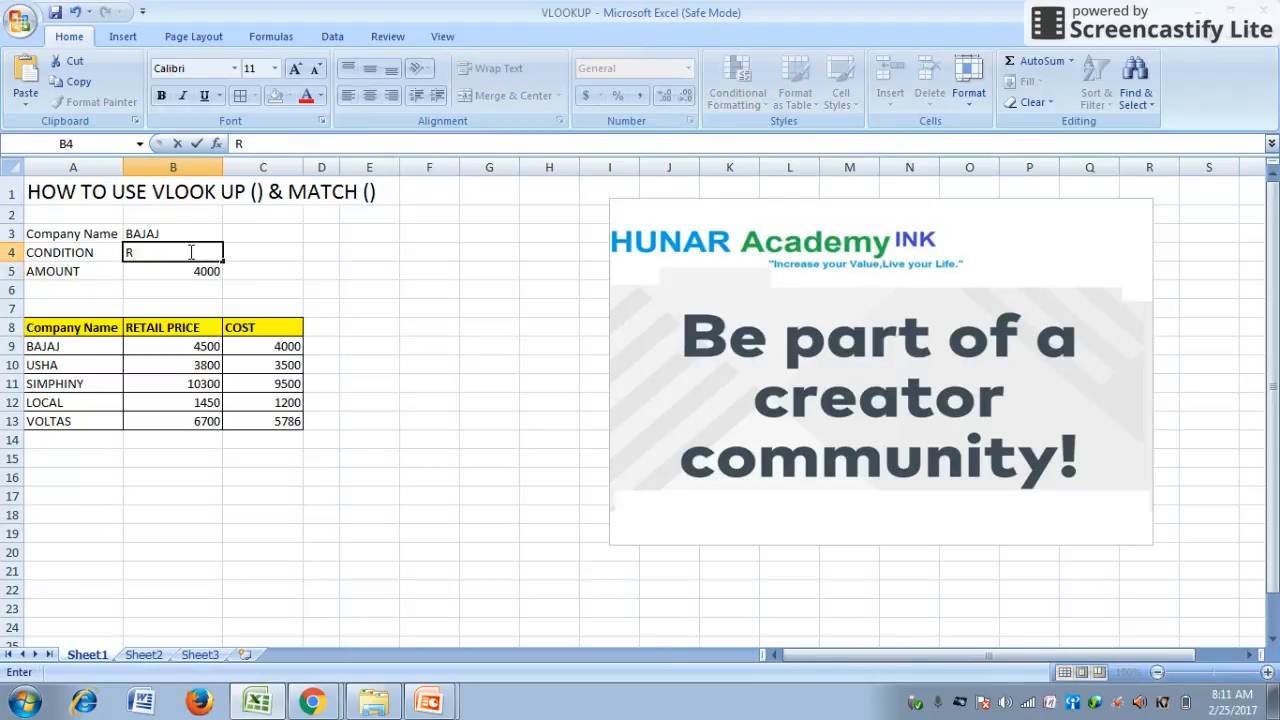
text(ETAIL PRI)
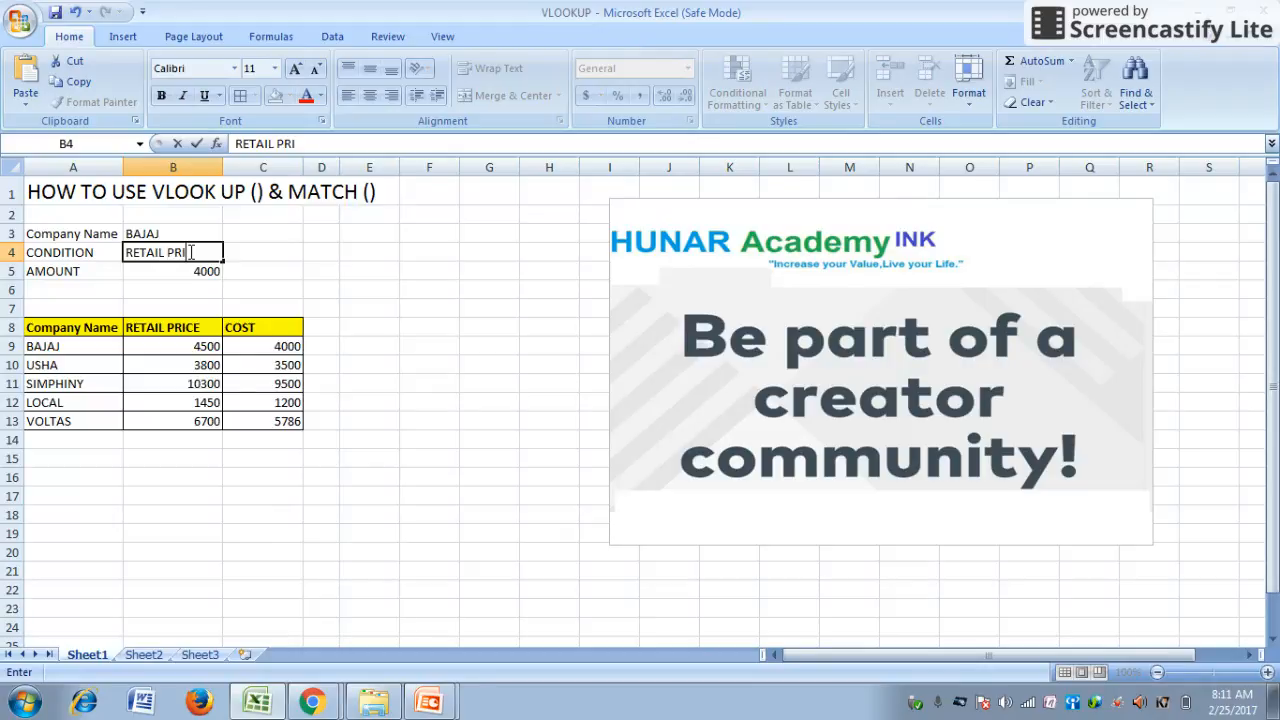
text(CE)
key(Return)
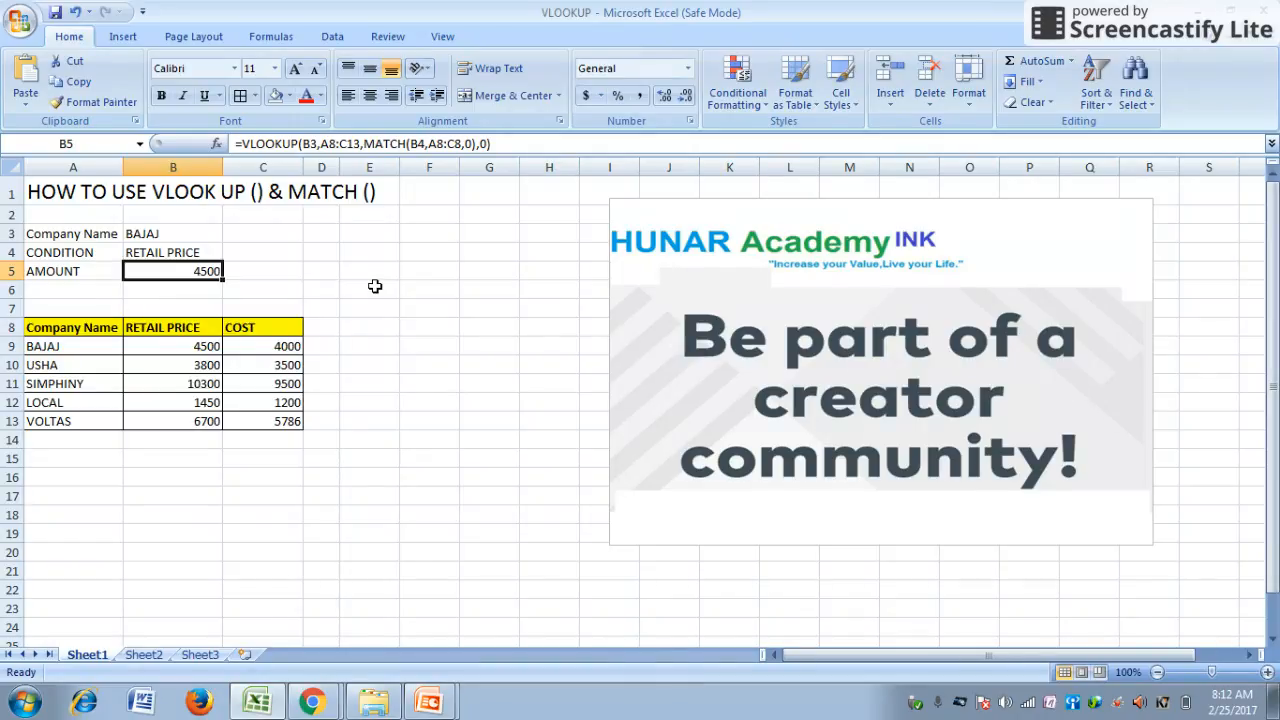
Step: Set the company name in B3 to VOLTAS and the CONDITION in B4 to COST
key(Up)
key(Up)
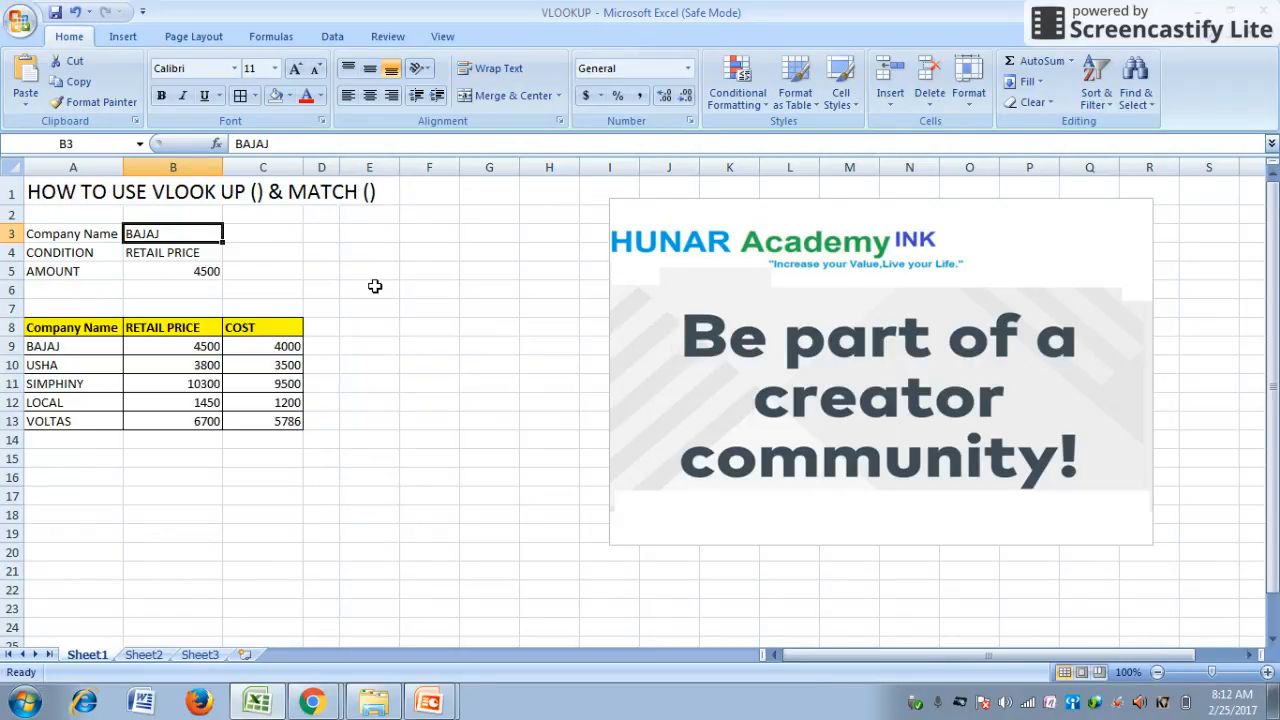
text(VOLTAS)
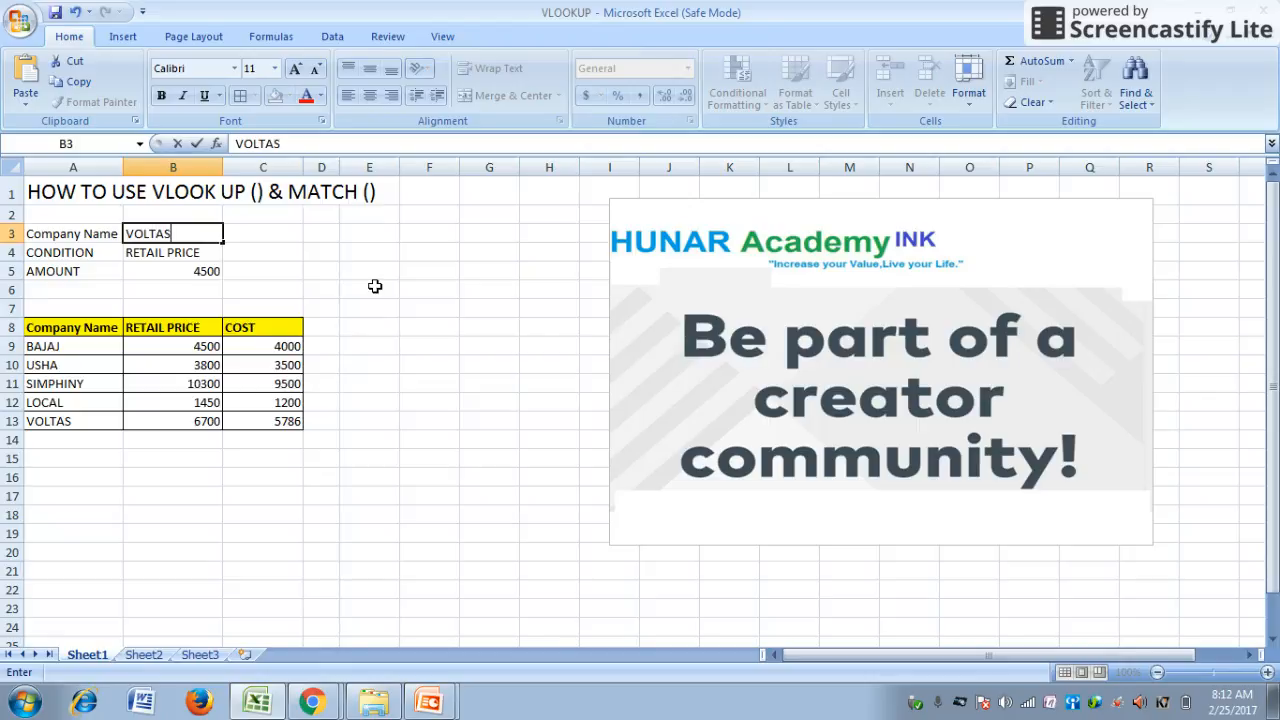
key(Return)
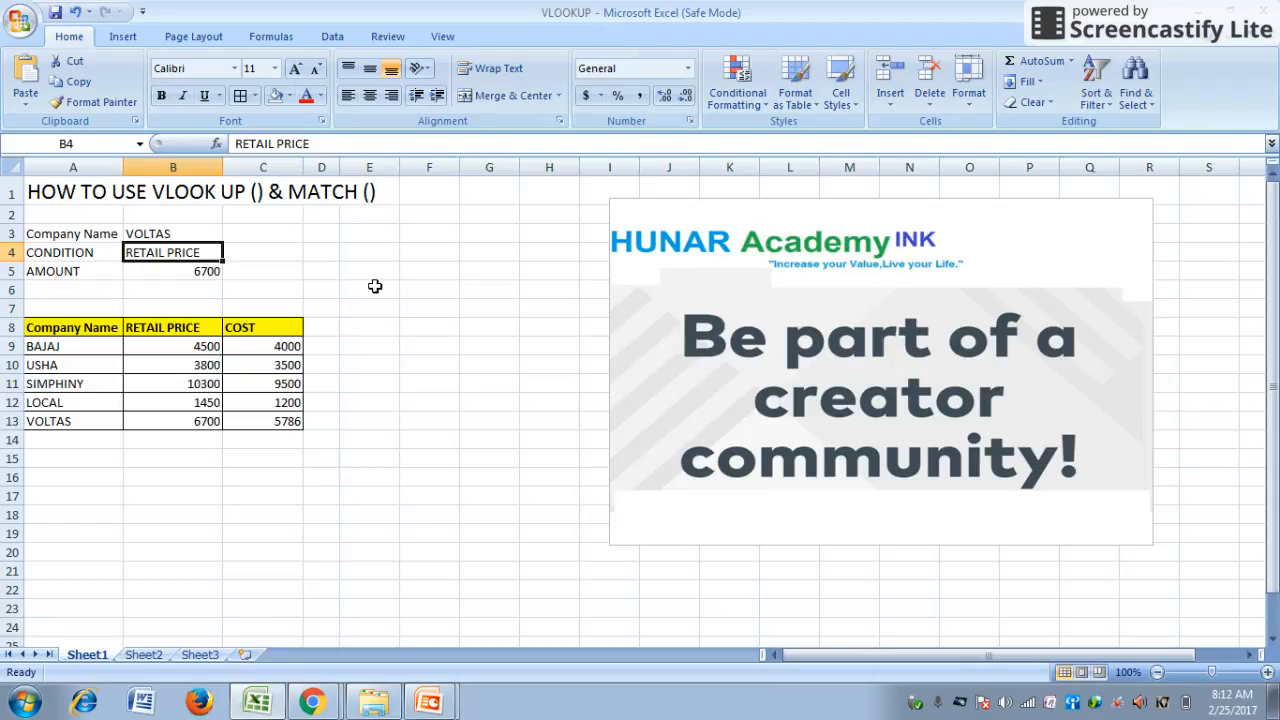
text(COST)
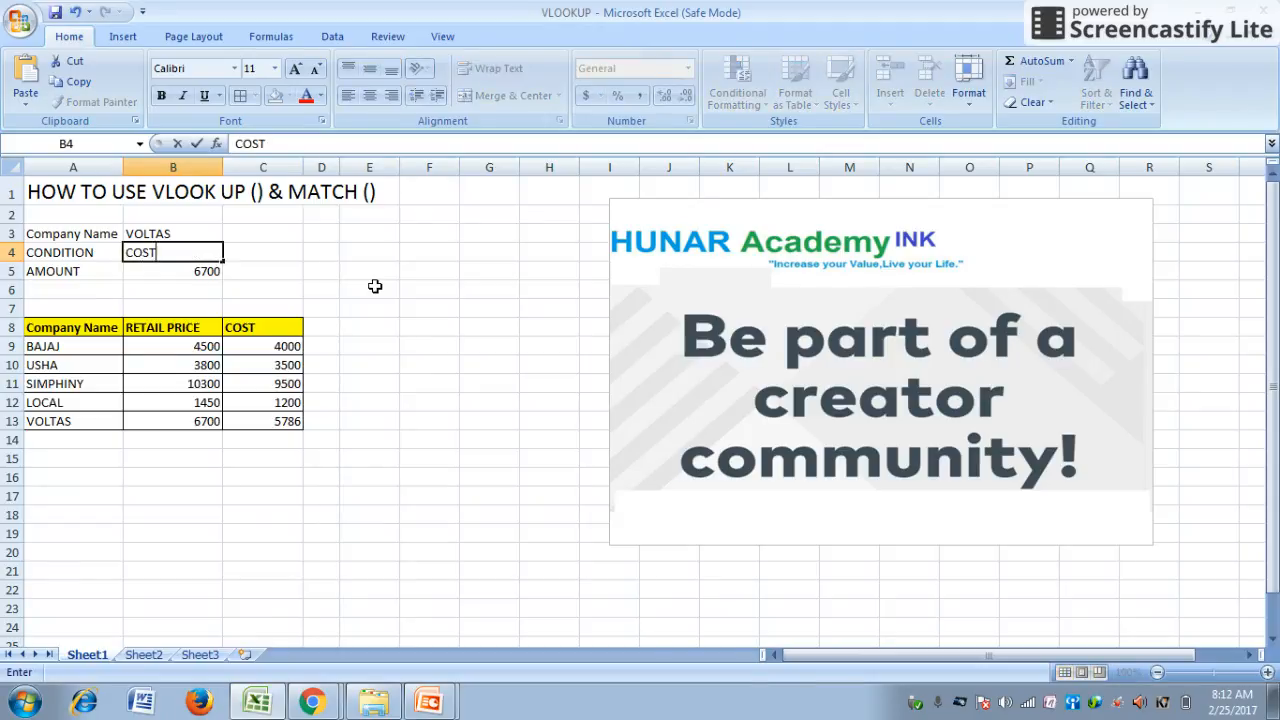
key(Return)
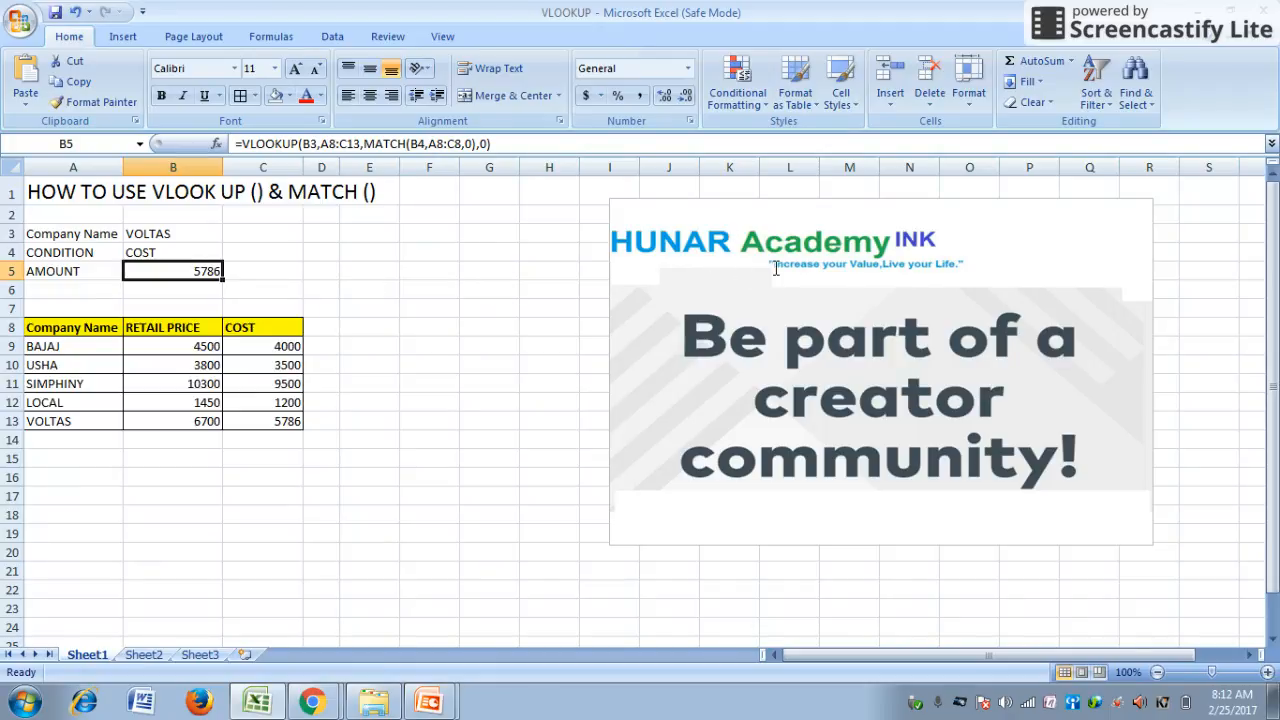
Step: Switch to Google Chrome and view the HUNAR Academy INK YouTube channel page
click(314, 700)
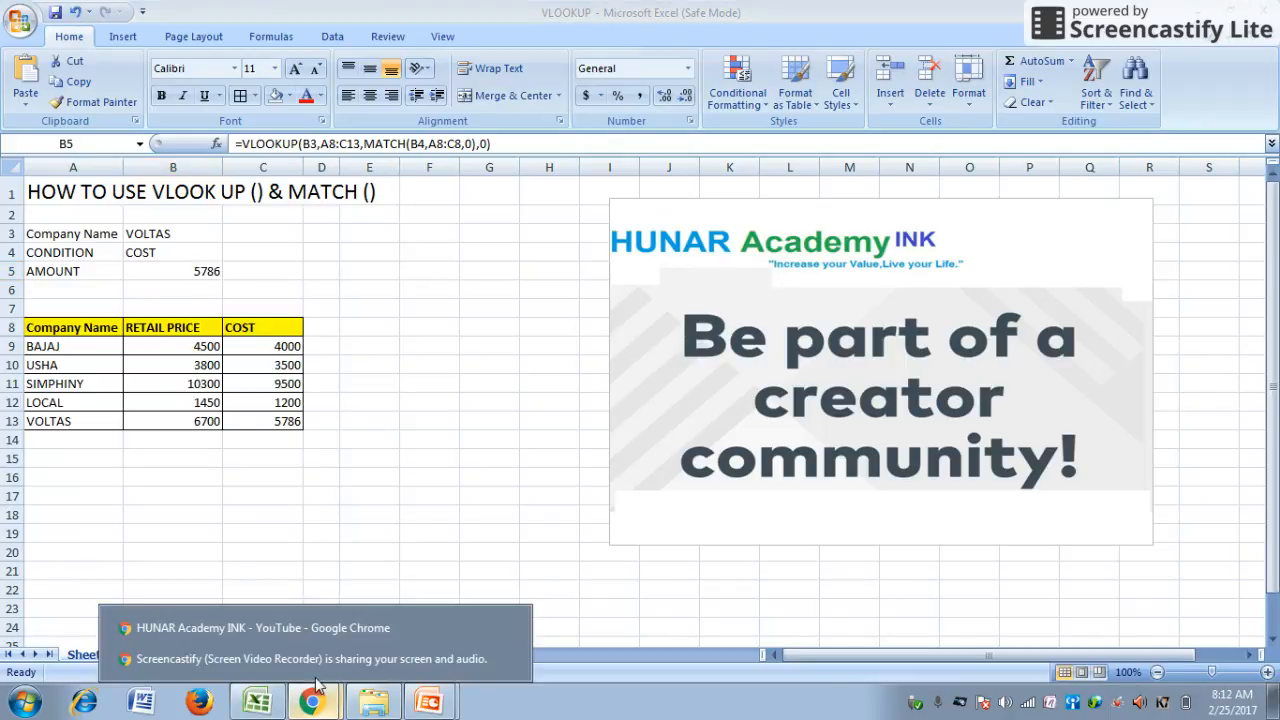
click(314, 629)
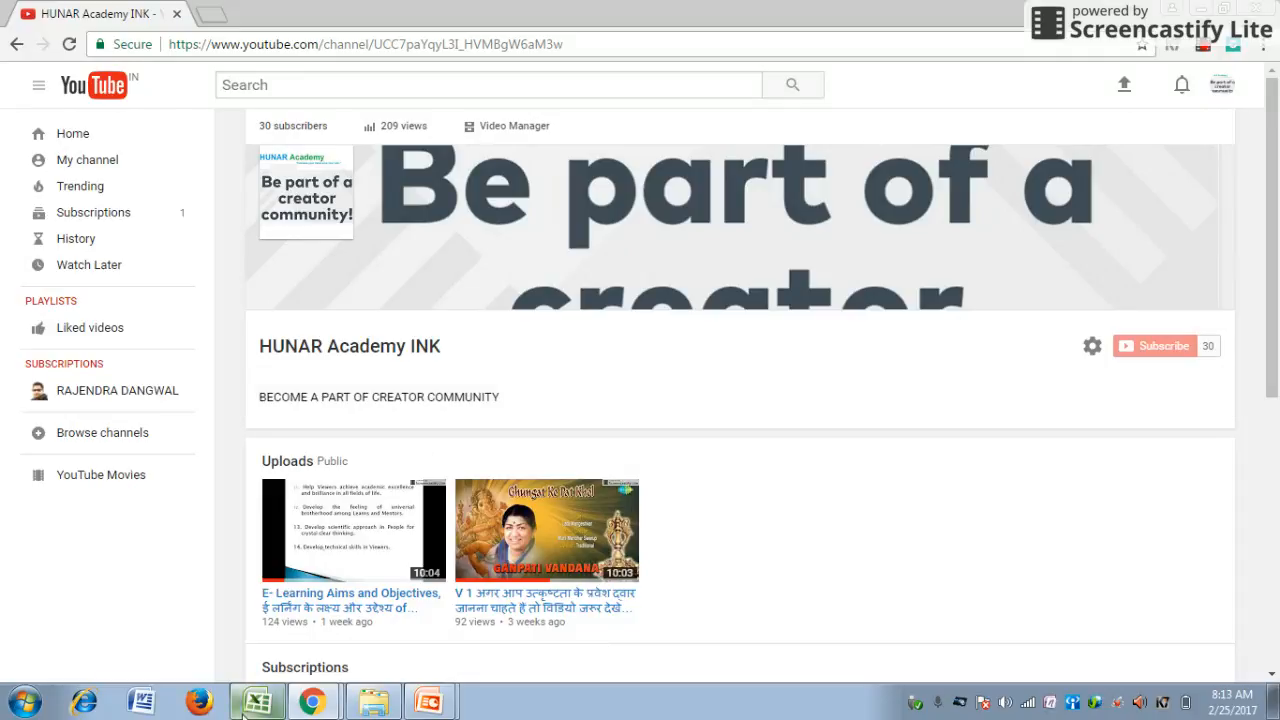
click(313, 703)
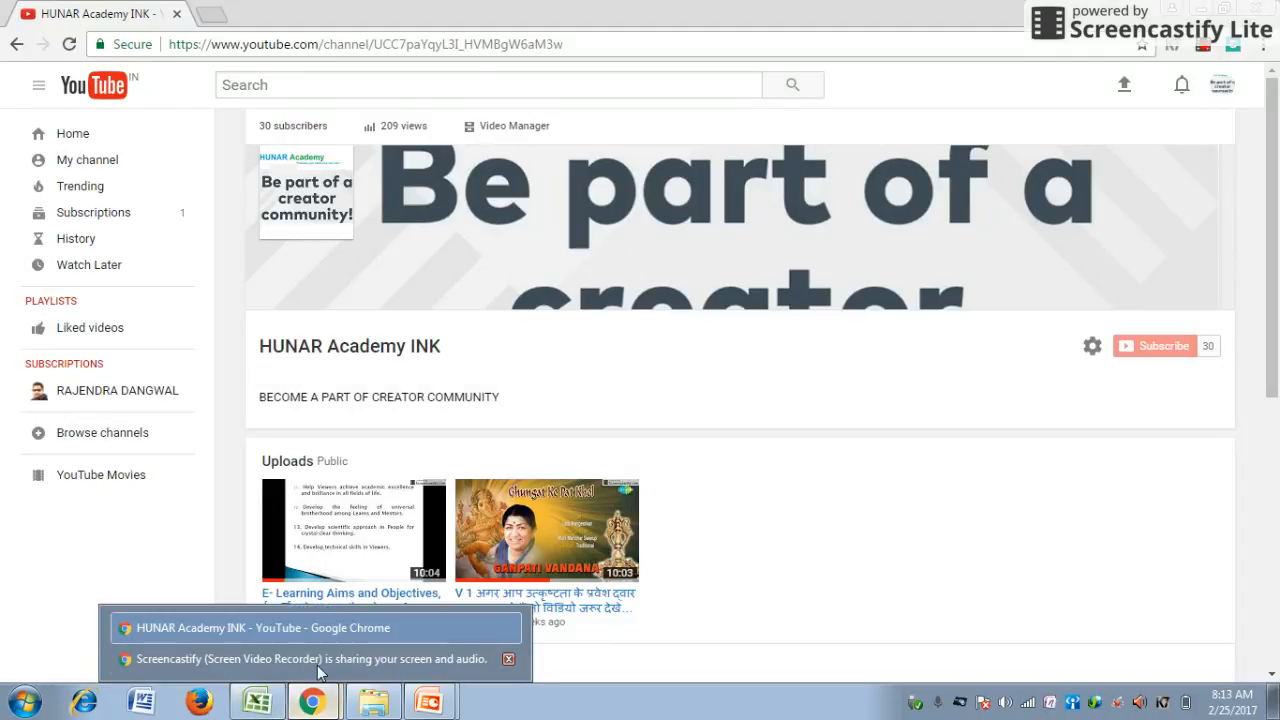